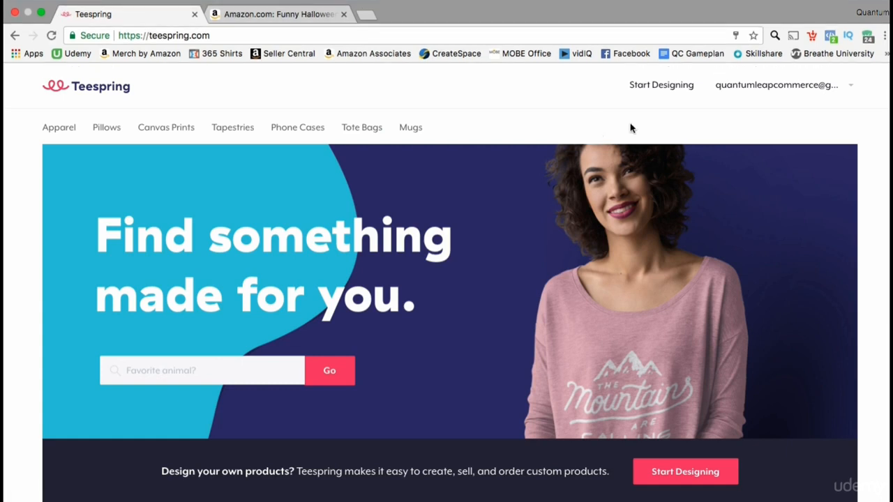
Start a new design using the T-shirt listed under Other Best Sellers as the canvas.
left_click(661, 86)
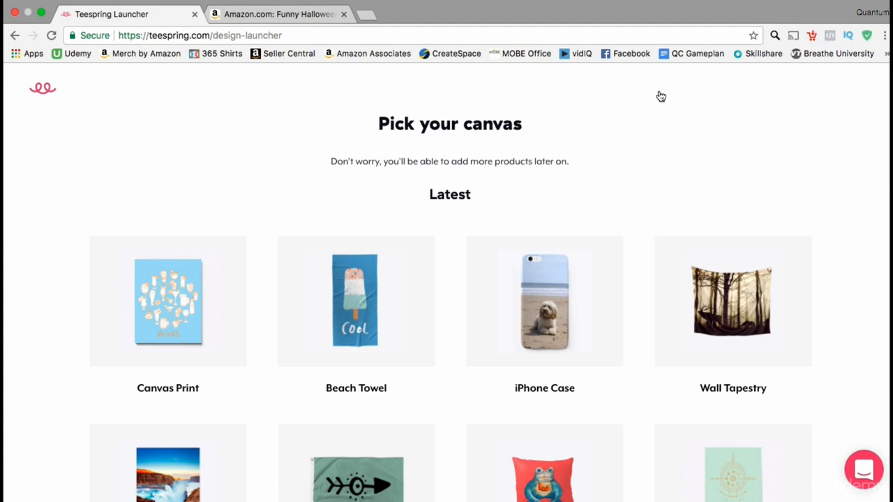
scroll(660, 96, "down", 5)
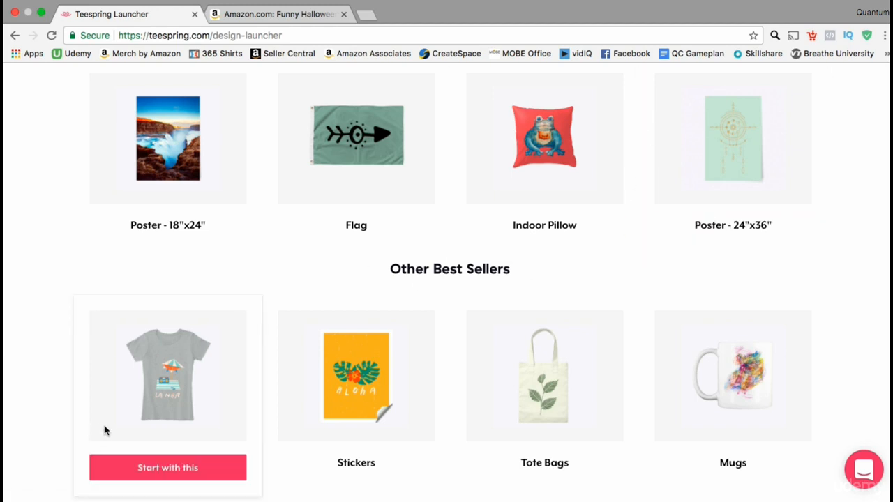
left_click(161, 480)
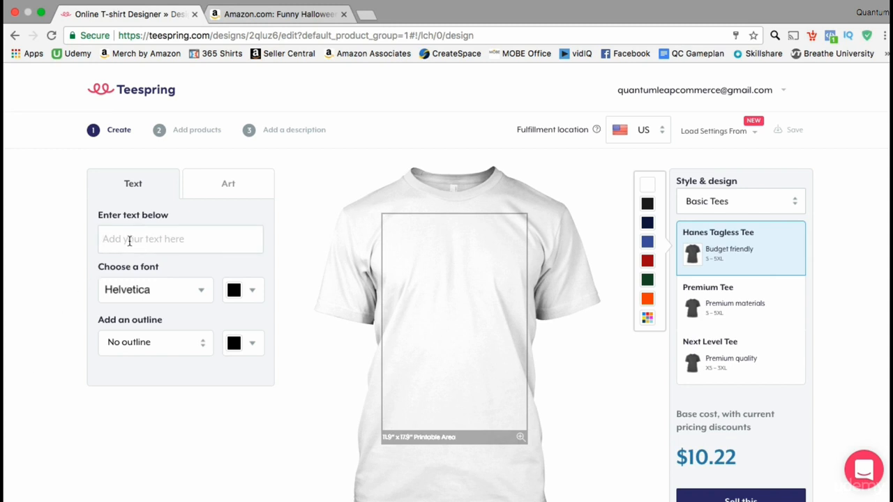
Add the text "Happy Halloween" in the Russian font and move it up to the shirt's chest area, centered horizontally.
type("Happy")
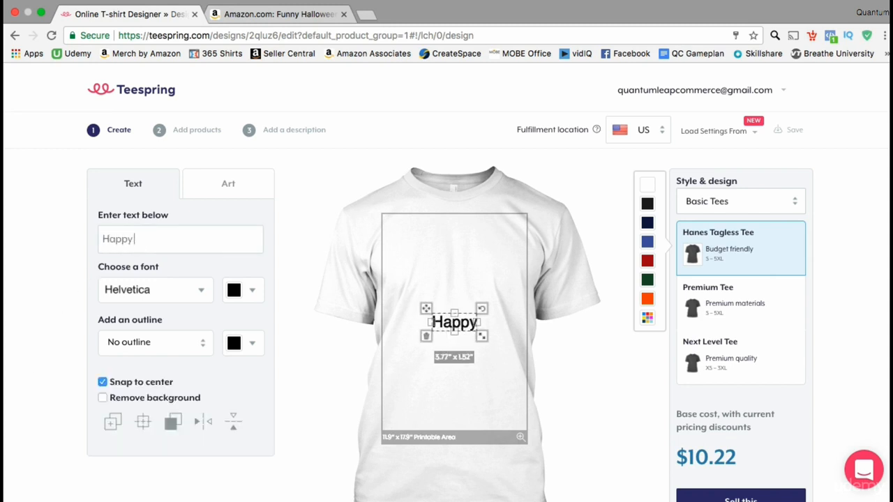
type(" Halloween")
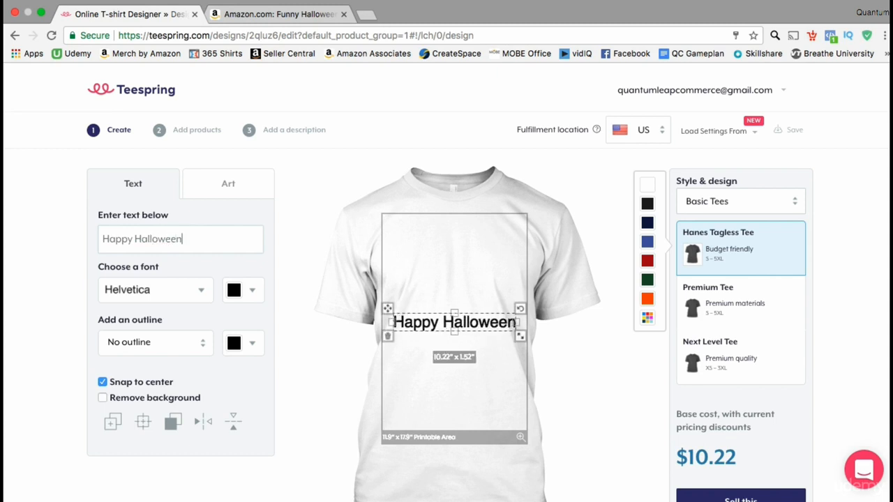
left_click(148, 301)
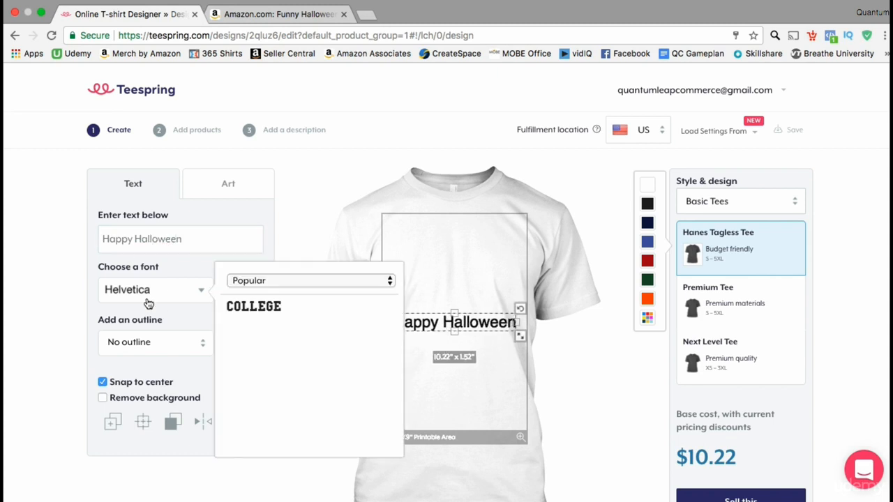
left_click(248, 324)
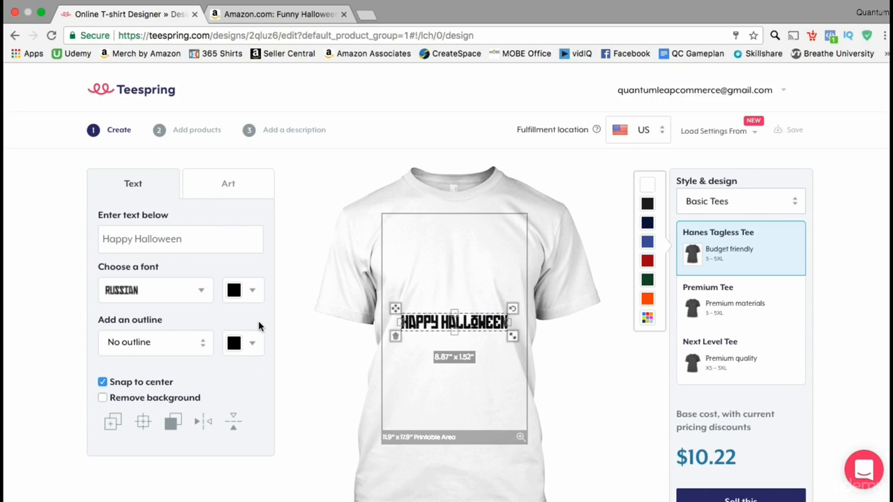
left_click_drag(453, 320, 454, 257)
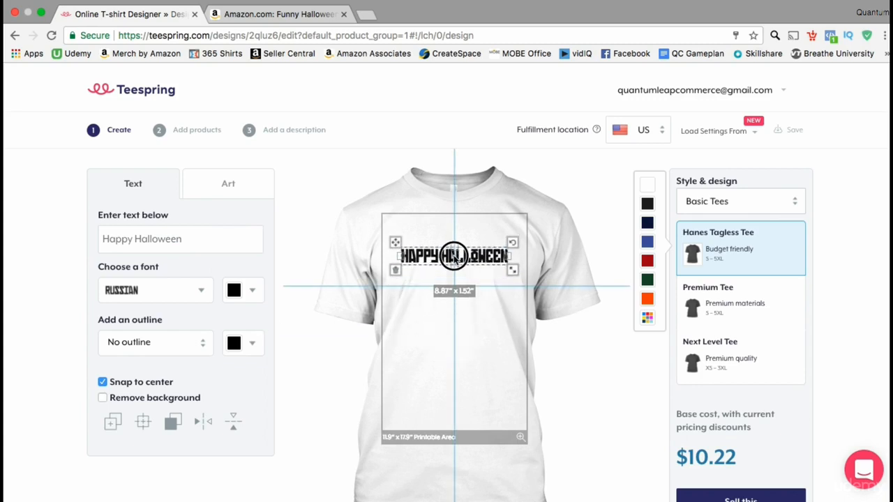
Try a medium outline on the Halloween text and restore it to no outline.
left_click(204, 348)
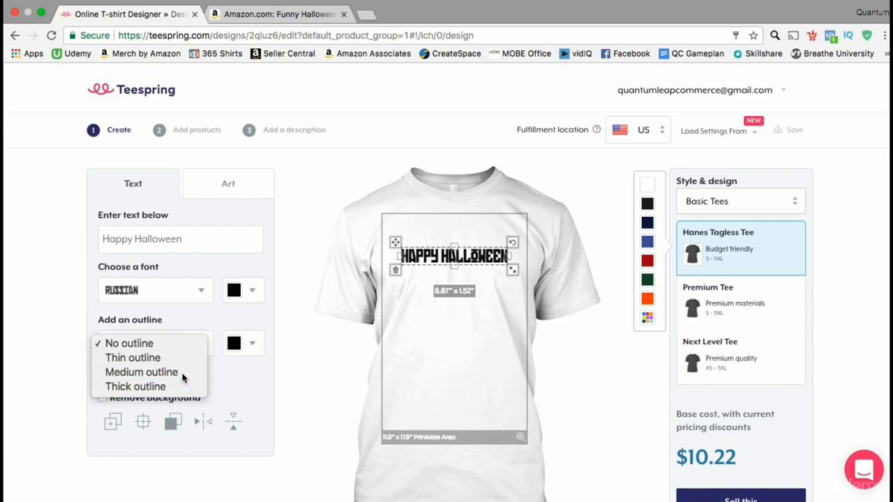
left_click(183, 372)
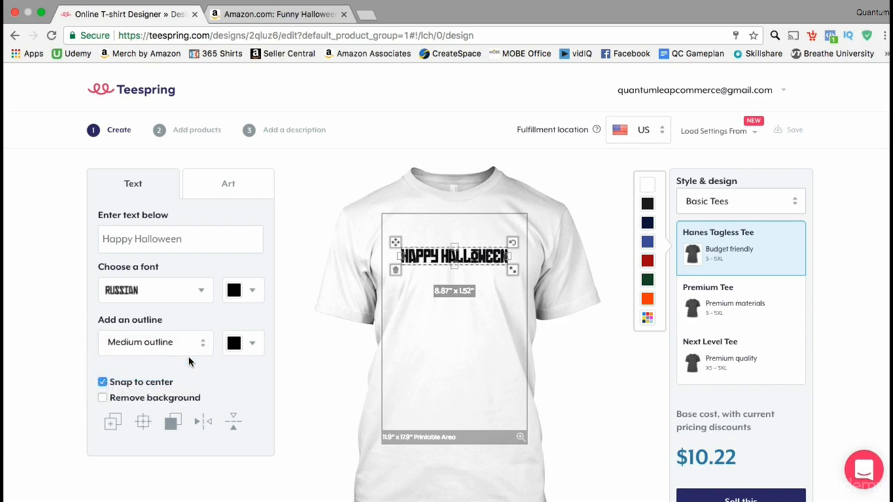
left_click(197, 351)
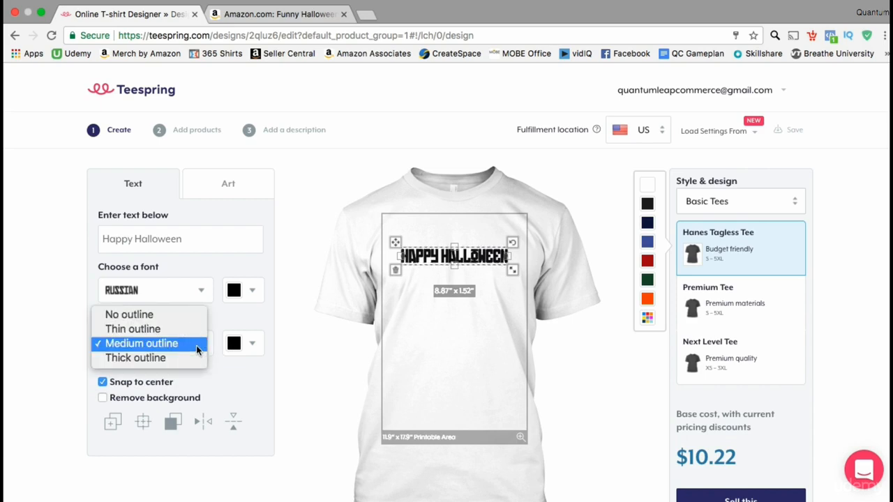
left_click(188, 319)
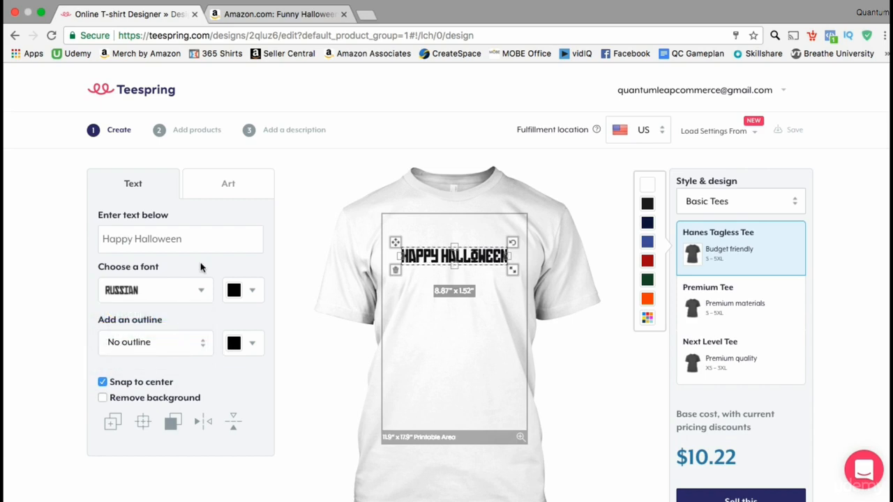
Recolor the shirt text brownish orange and change its wording to "Happy Holloween".
left_click(252, 290)
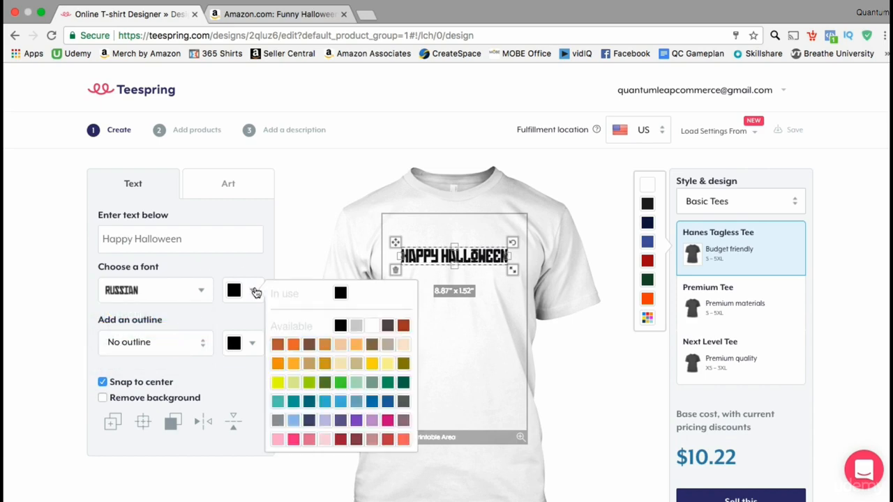
left_click(278, 346)
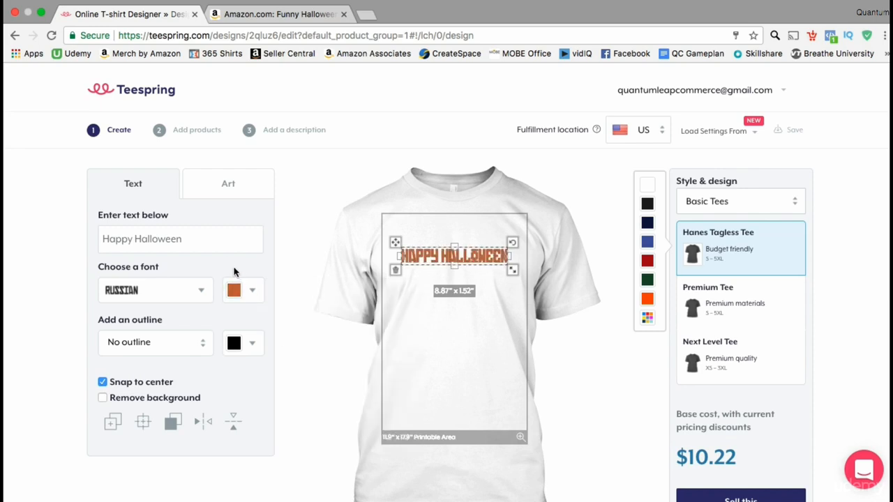
left_click(215, 246)
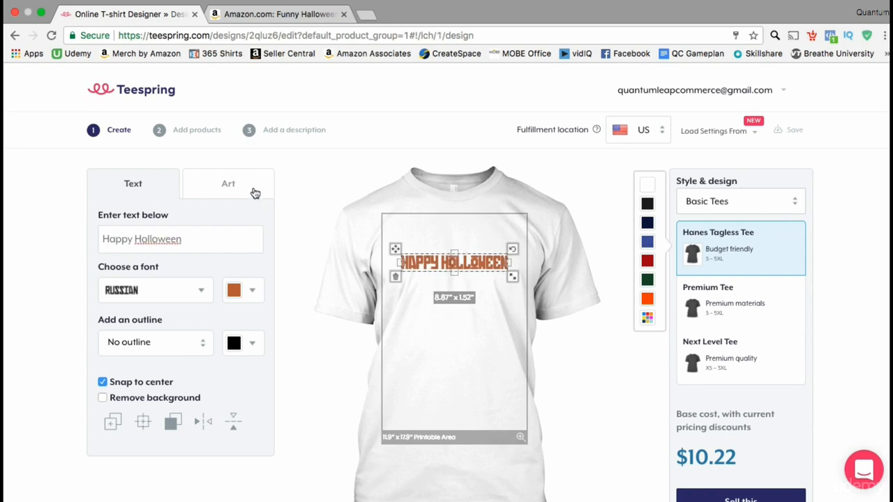
Search the artwork library for "Pumpkin", add the first grinning pumpkin to the shirt and place it just below the text.
left_click(257, 193)
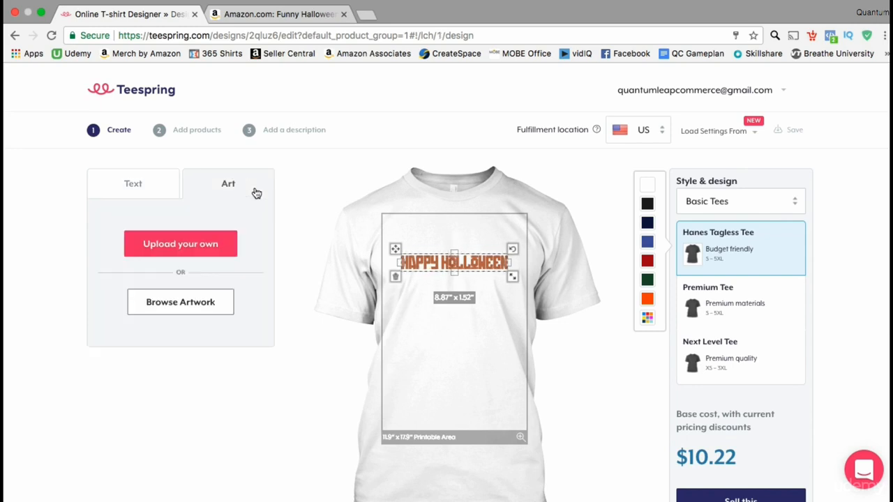
left_click(227, 307)
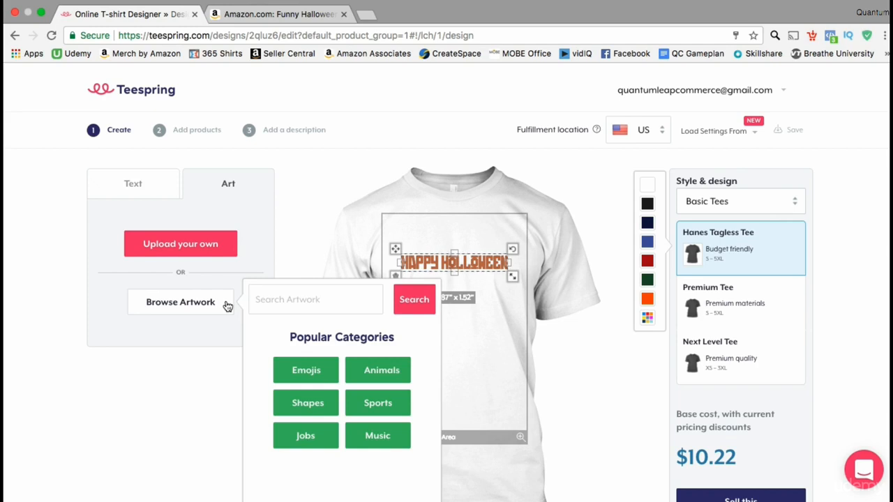
left_click(316, 307)
type("Pumpkin")
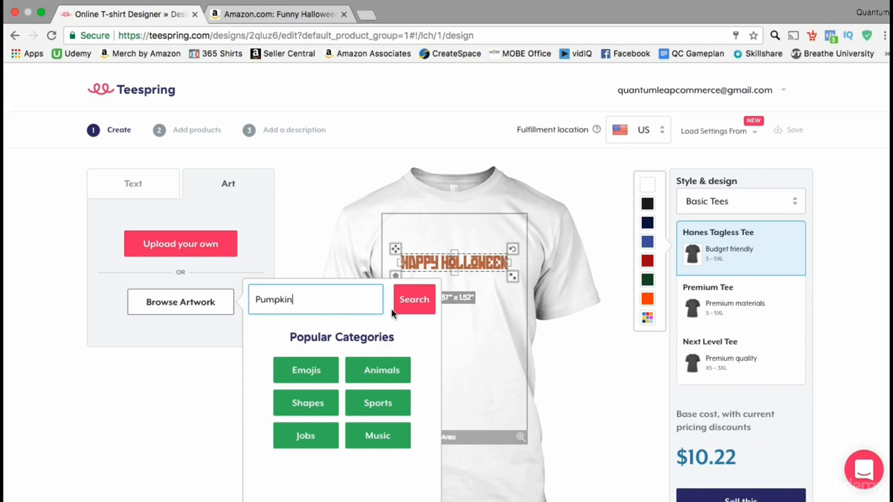
left_click(403, 306)
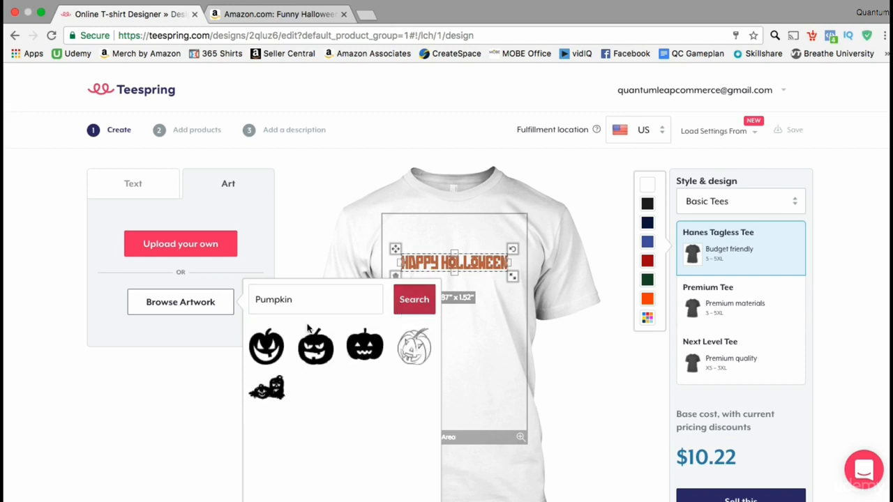
left_click(280, 348)
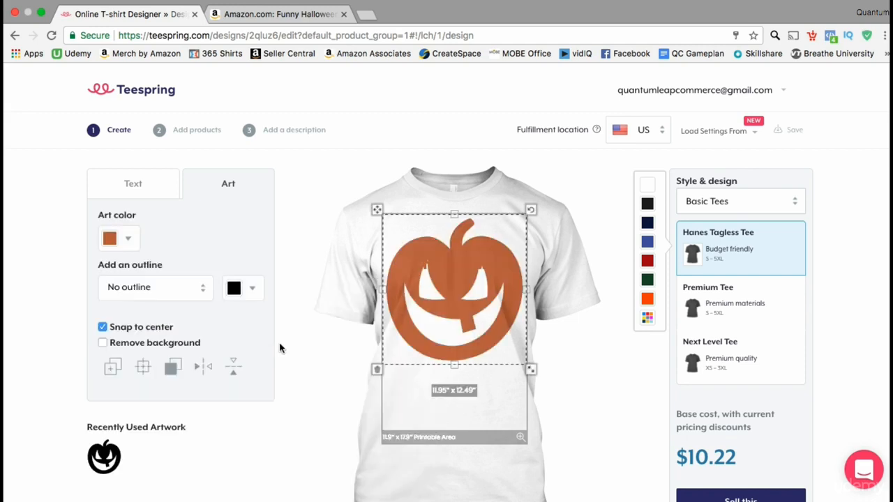
left_click_drag(468, 254, 466, 315)
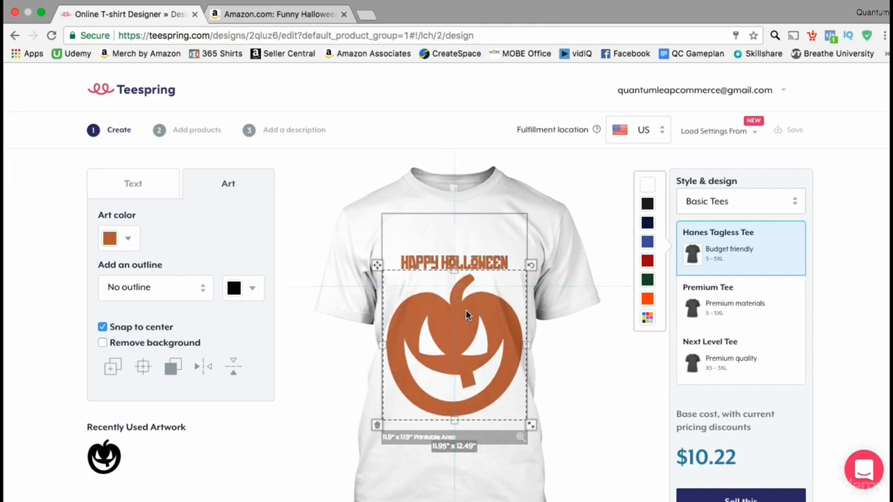
Recolor the pumpkin artwork light orange and give it a thin black outline.
left_click(137, 247)
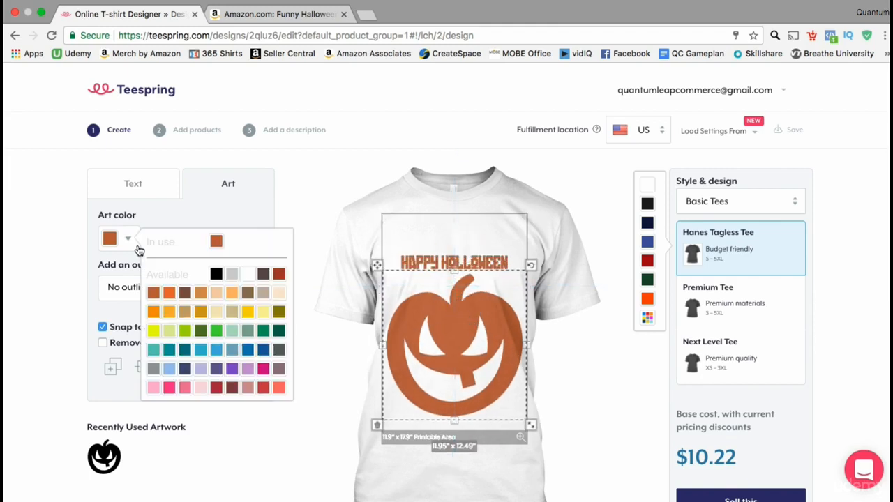
left_click(169, 311)
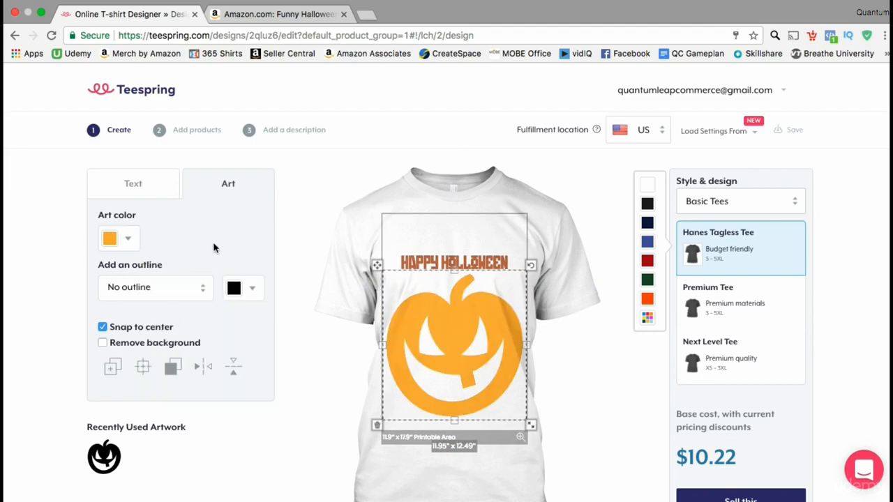
left_click(202, 290)
left_click(193, 303)
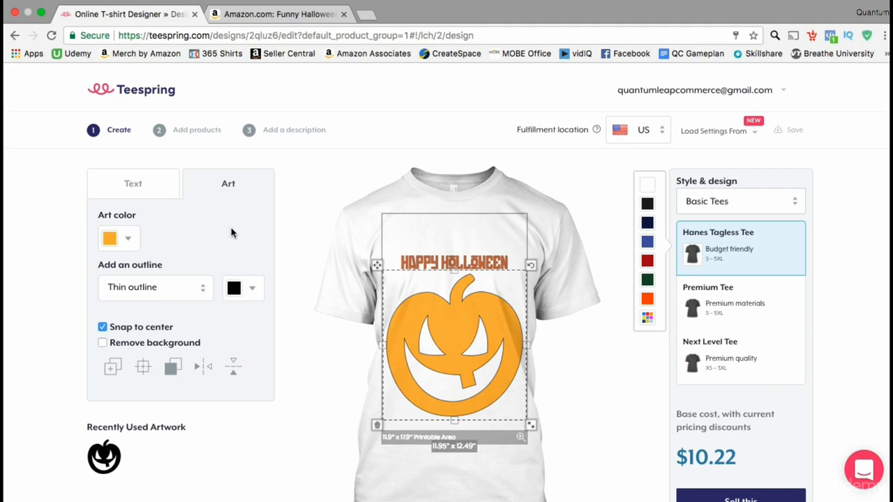
Delete the pumpkin artwork and the text from the shirt.
left_click(376, 424)
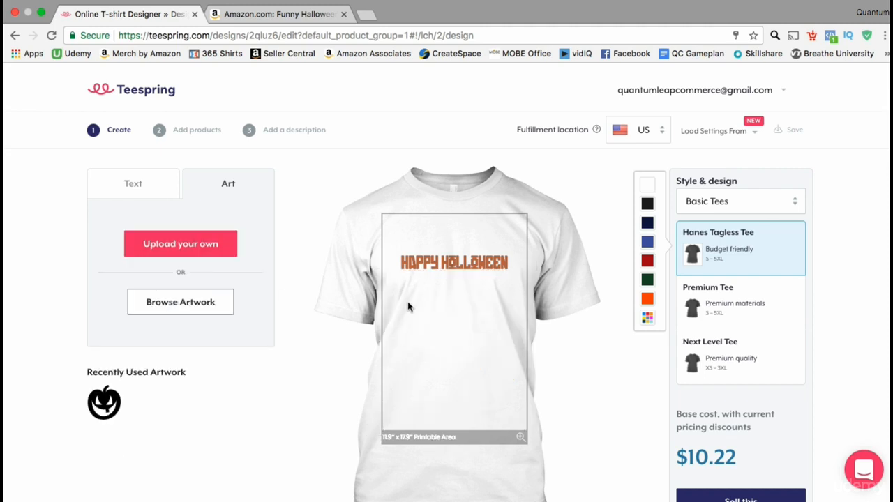
left_click(417, 274)
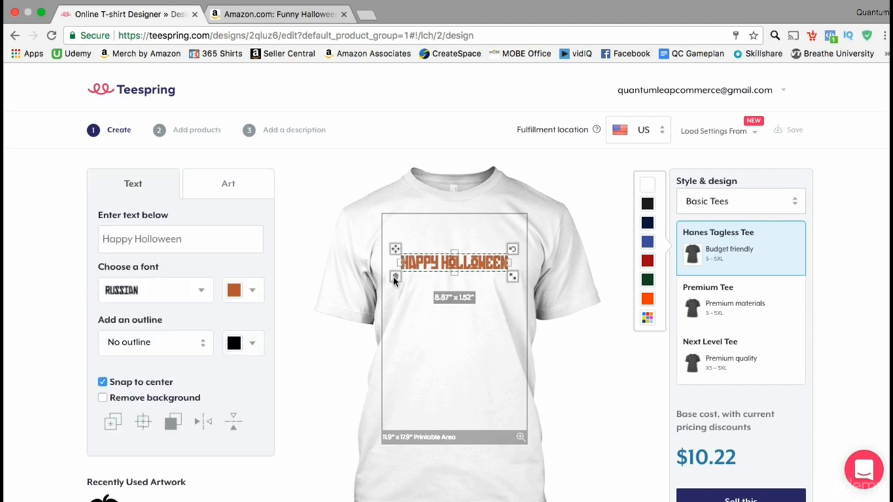
left_click(394, 277)
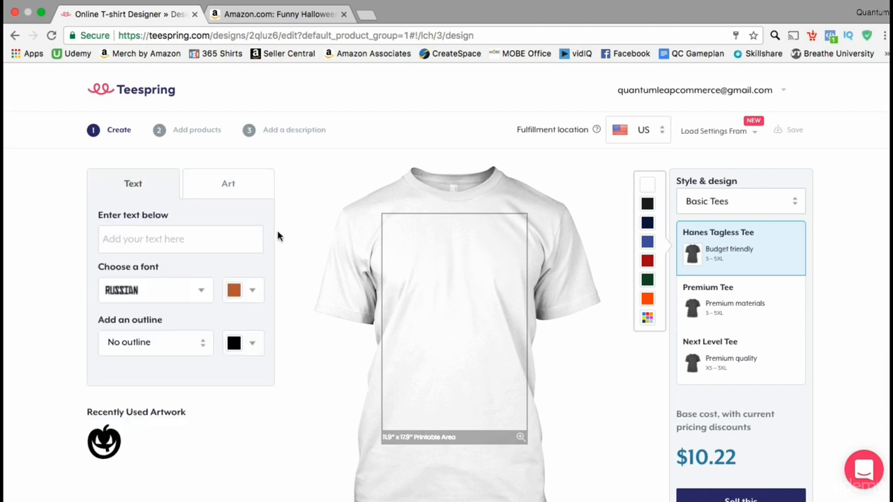
Upload BooGhost.png from the 365 Shirt Designs folder as the shirt's artwork and nudge it slightly down.
left_click(248, 195)
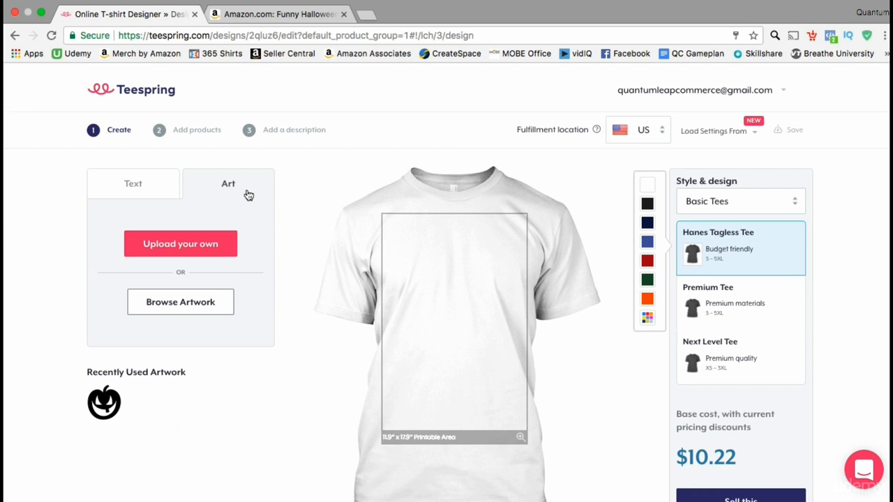
left_click(229, 237)
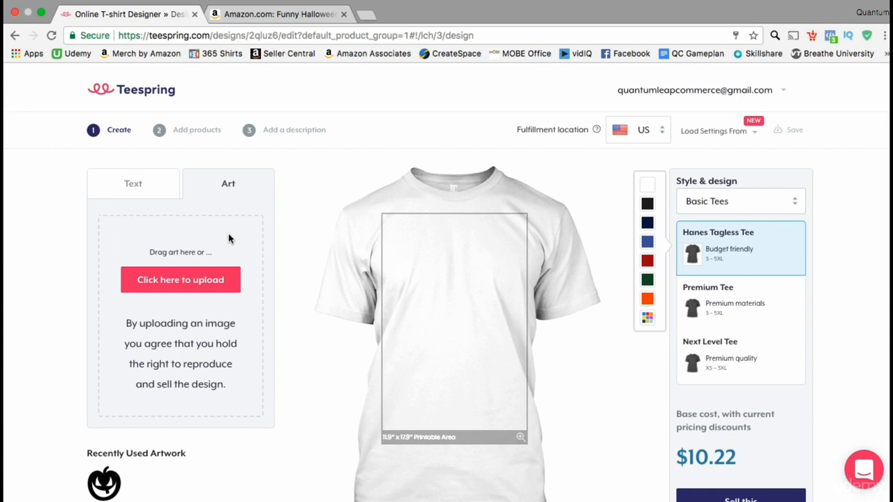
left_click(230, 279)
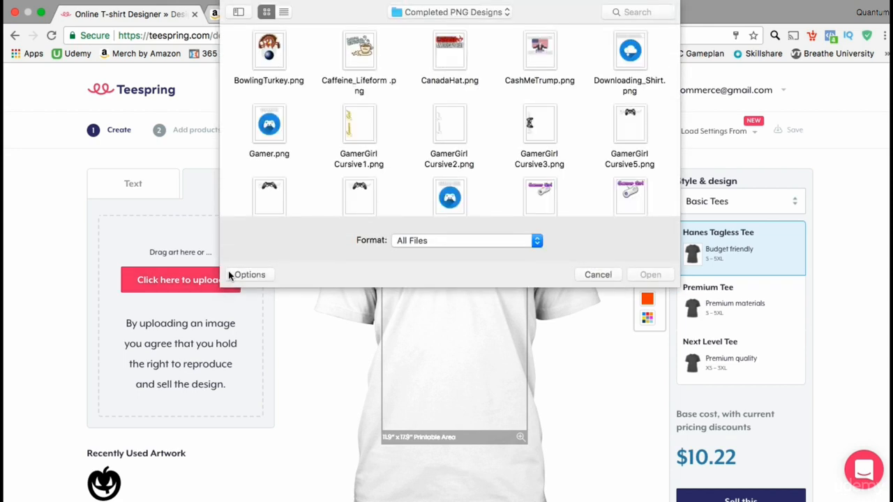
left_click(419, 16)
left_click(423, 270)
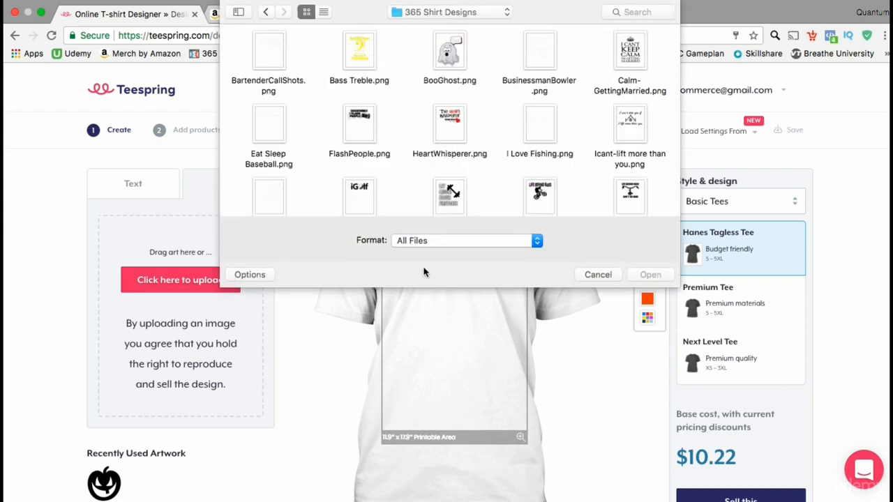
double_click(442, 61)
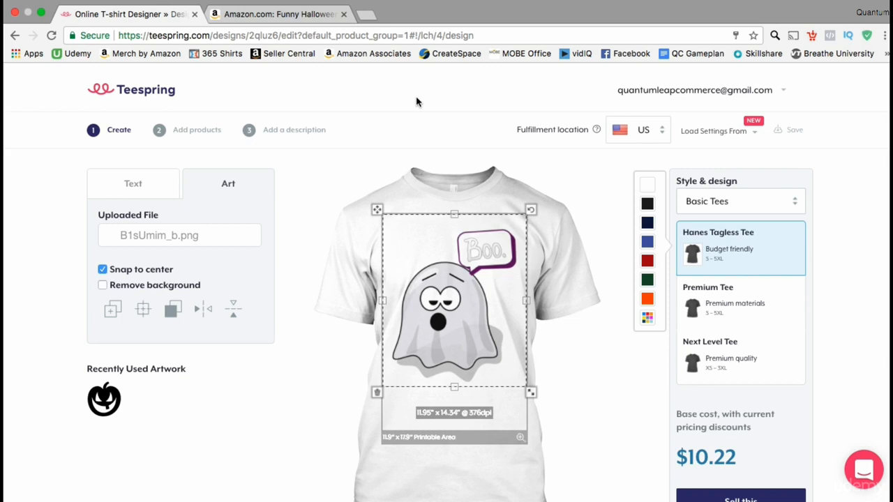
left_click(450, 297)
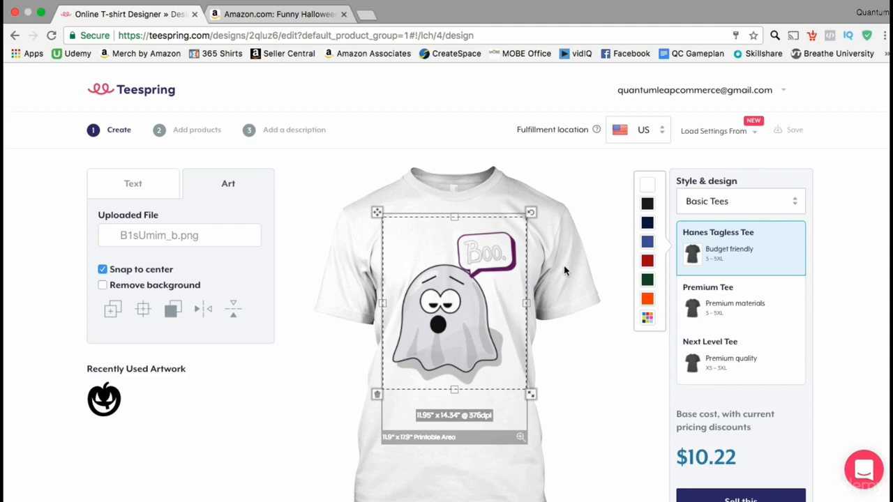
Preview the shirt in black and navy, and set its color to Deep Royal.
left_click(647, 204)
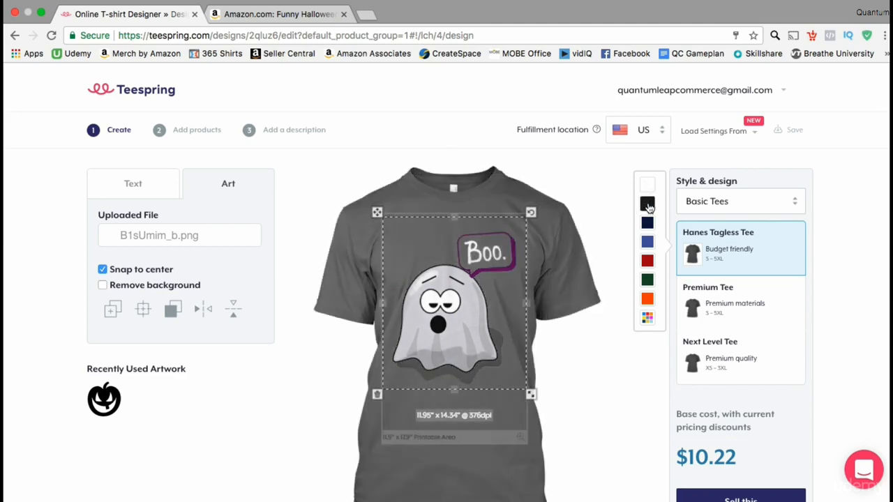
left_click(647, 224)
left_click(647, 242)
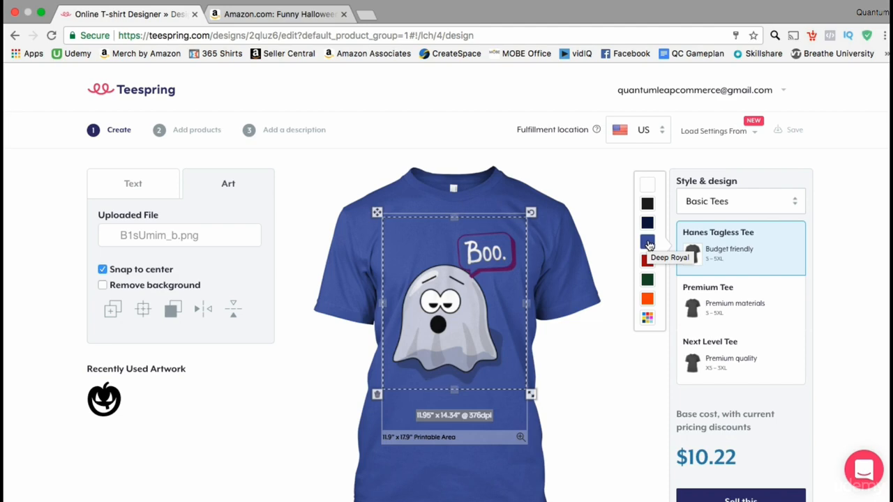
Preview the ghost design on Long Sleeve Tees, and return the product style to Basic Tees.
left_click(794, 201)
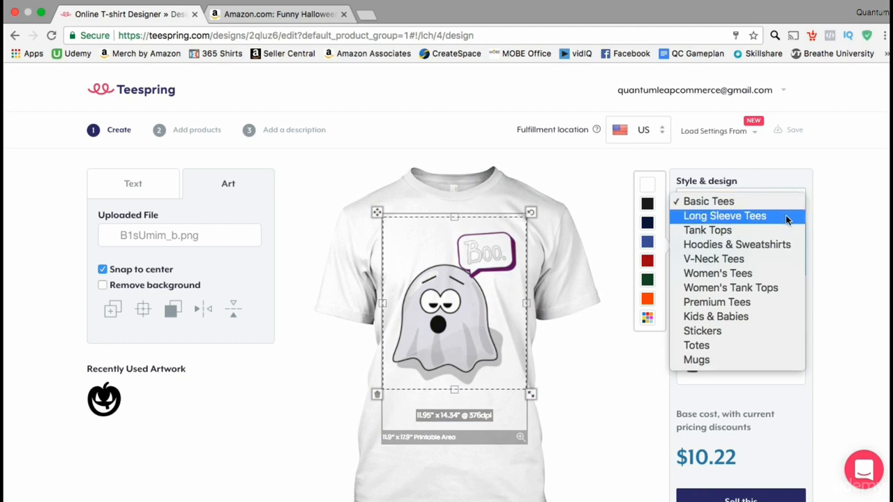
left_click(786, 217)
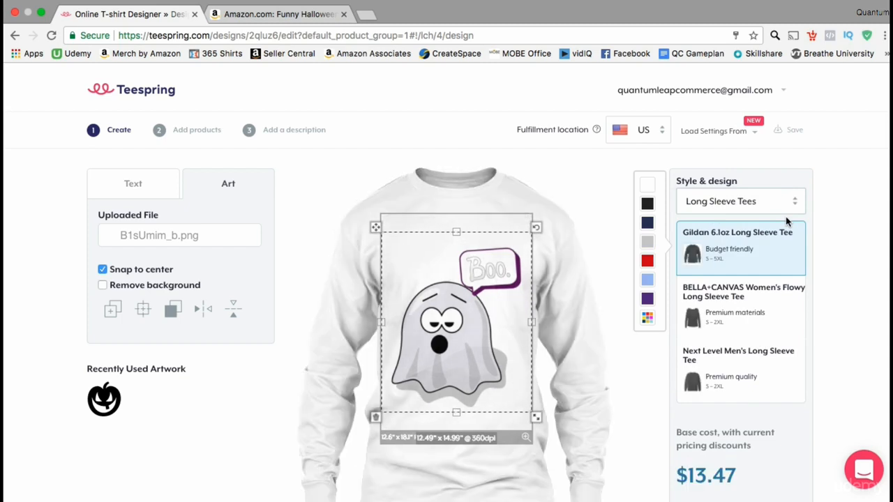
left_click(788, 210)
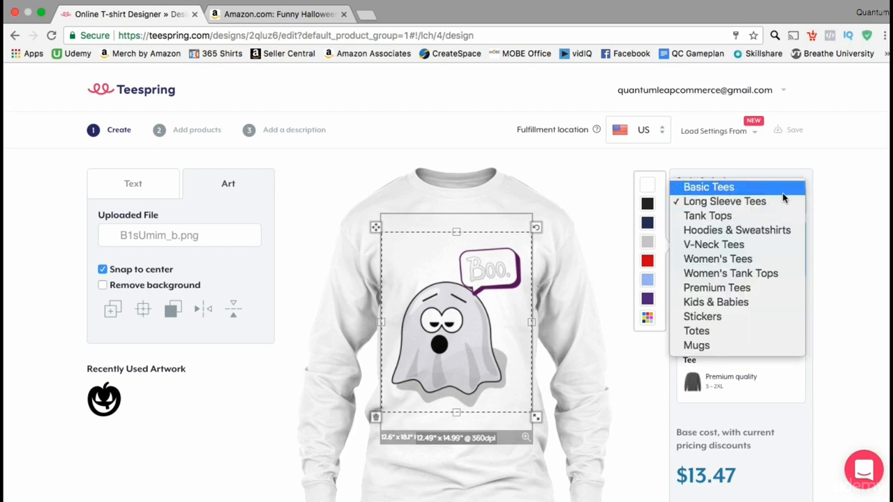
left_click(784, 190)
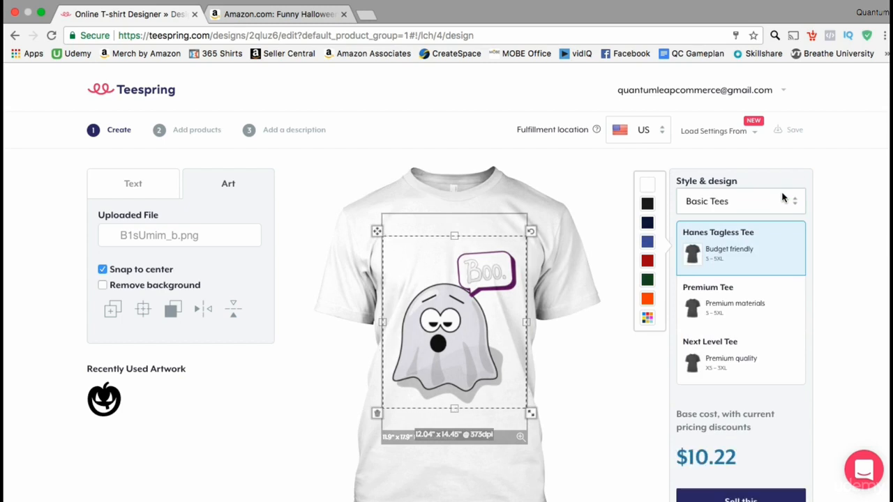
Compare the Premium Tee and Next Level Tee options, and reselect the Hanes Tagless Tee.
left_click(764, 312)
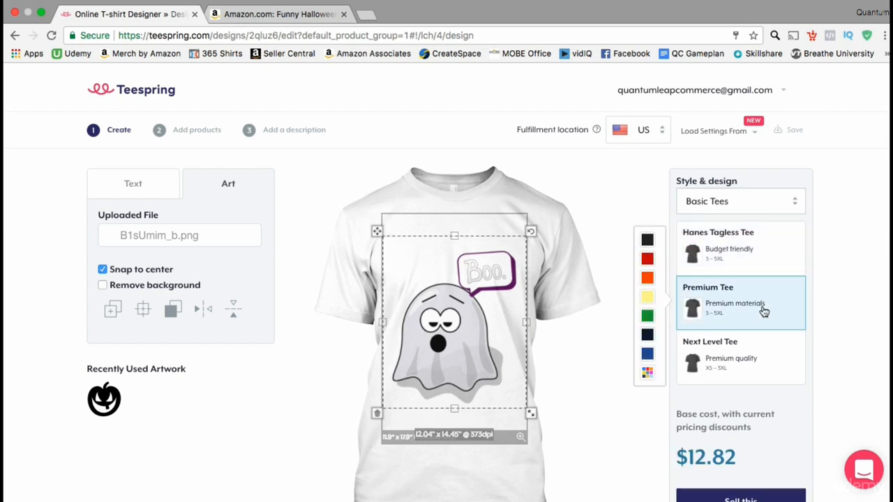
scroll(763, 312, "down", 2)
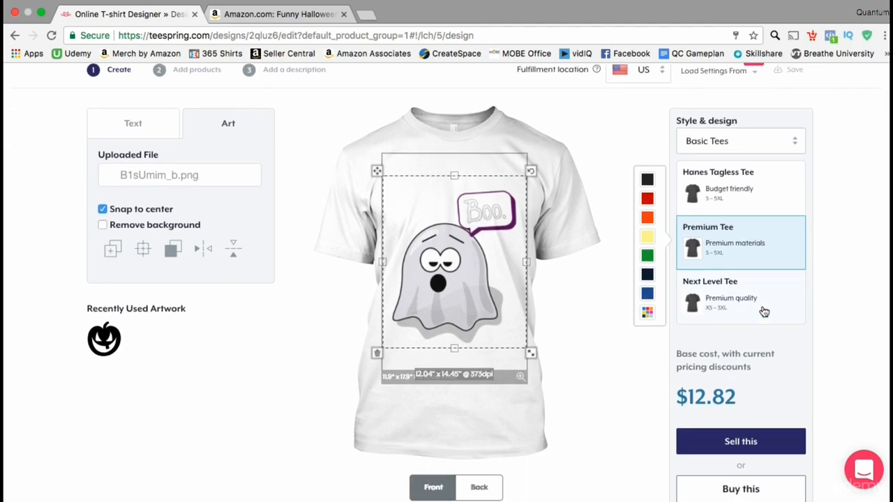
left_click(763, 312)
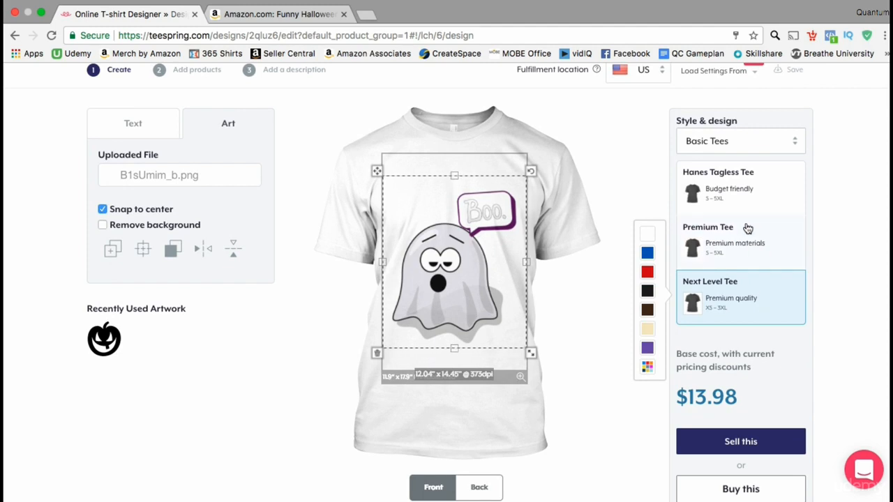
left_click(749, 202)
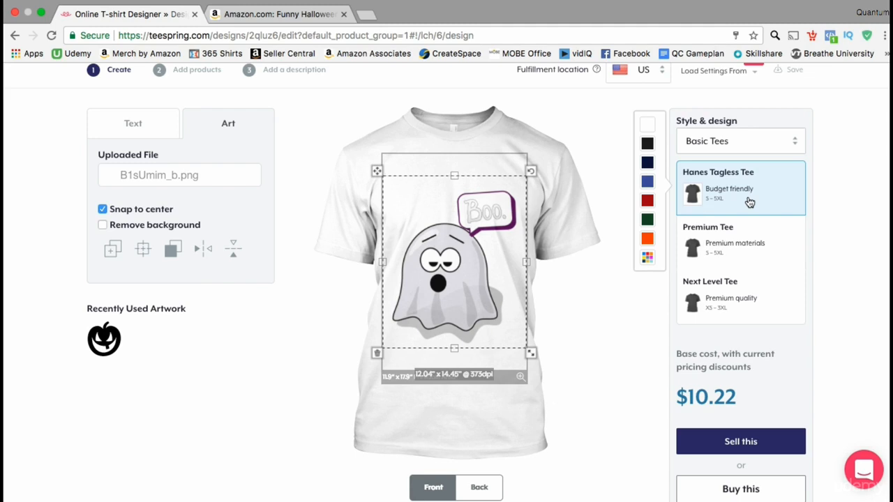
Proceed with selling the Hanes Tagless Tee and look over the profit estimator and apparel options.
scroll(830, 260, "down", 2)
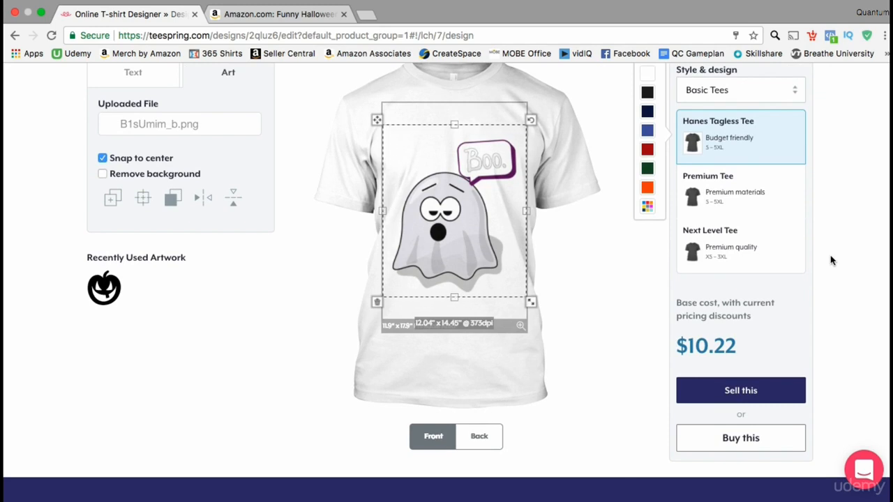
left_click(756, 395)
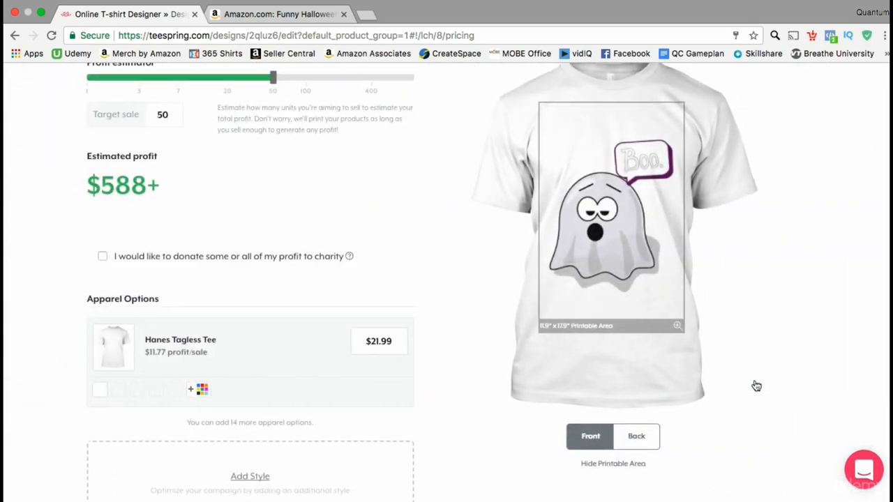
scroll(762, 341, "up", 3)
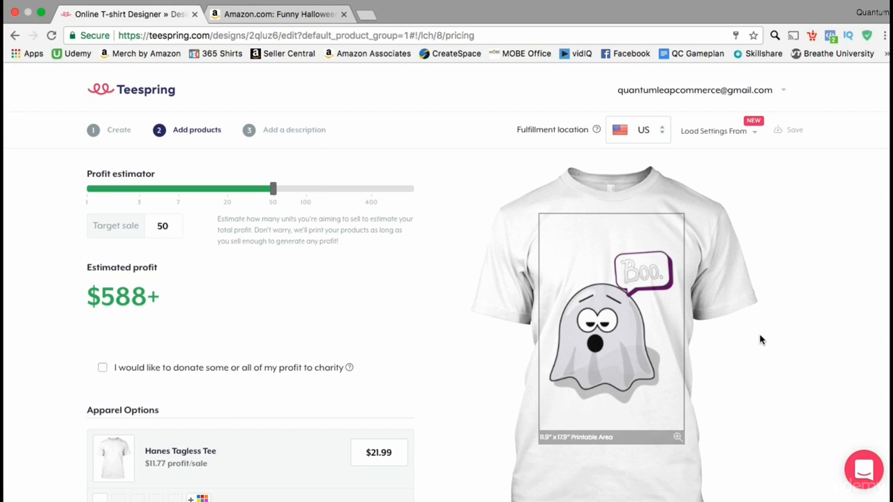
scroll(761, 340, "down", 4)
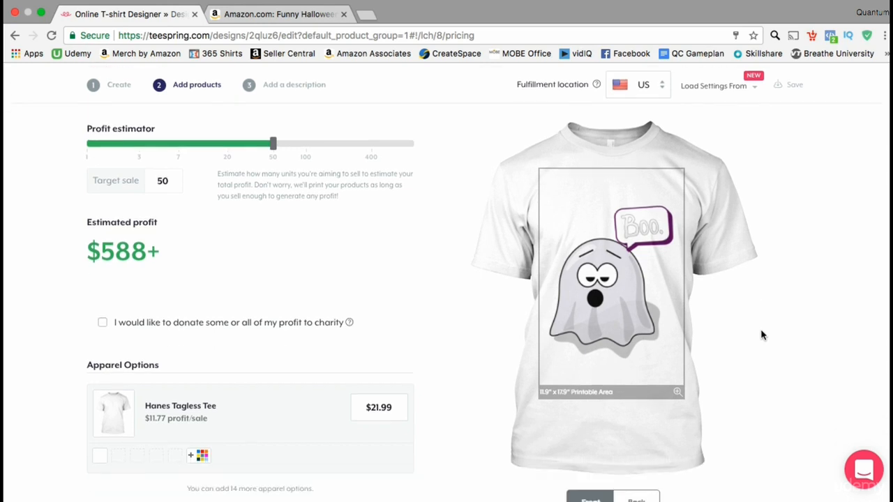
scroll(760, 336, "down", 3)
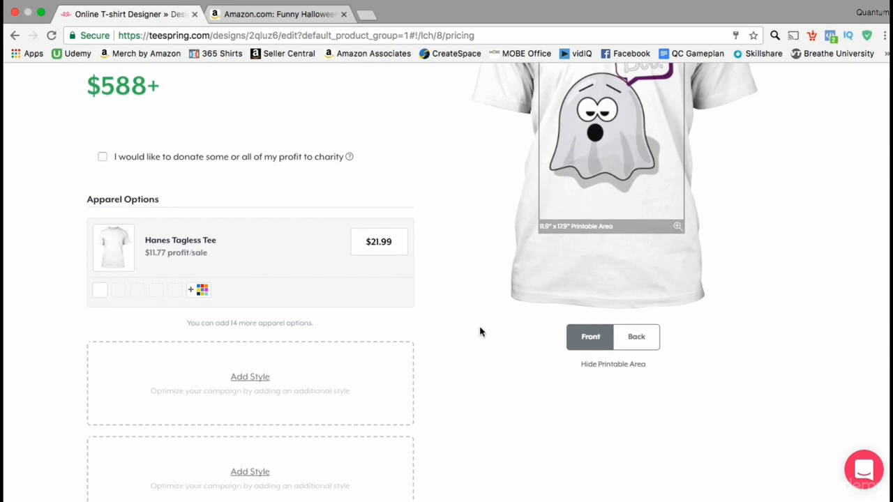
Set the selling price of the Hanes Tagless Tee to $19.99.
left_click(379, 237)
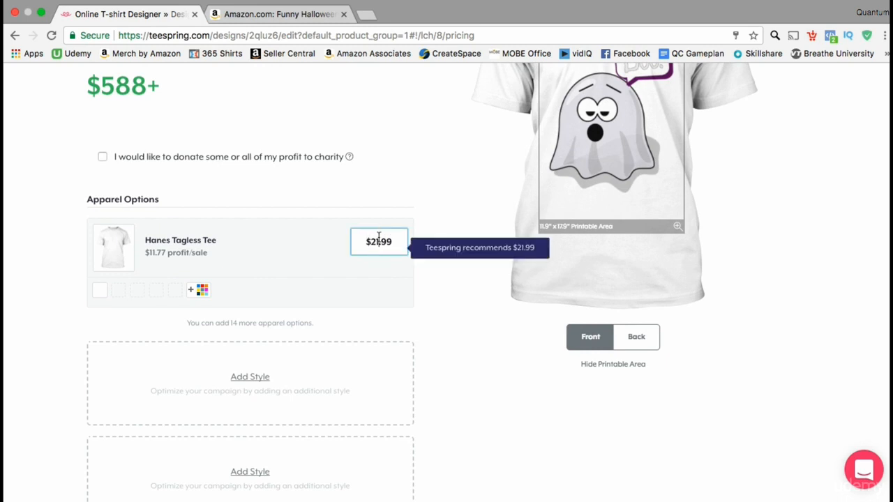
key("BackSpace")
key("BackSpace")
type("19")
left_click(427, 227)
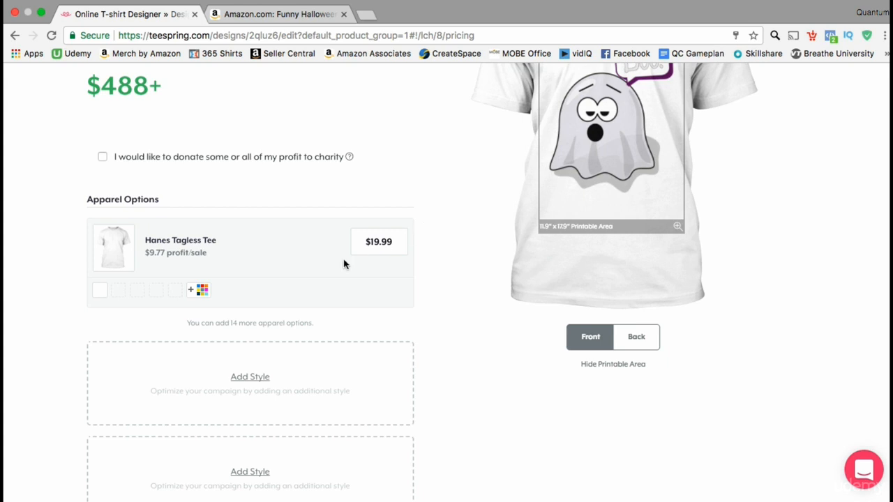
Offer the Hanes Tagless Tee in four more colors: royal blue, light pink, light gray and golden orange.
left_click(117, 295)
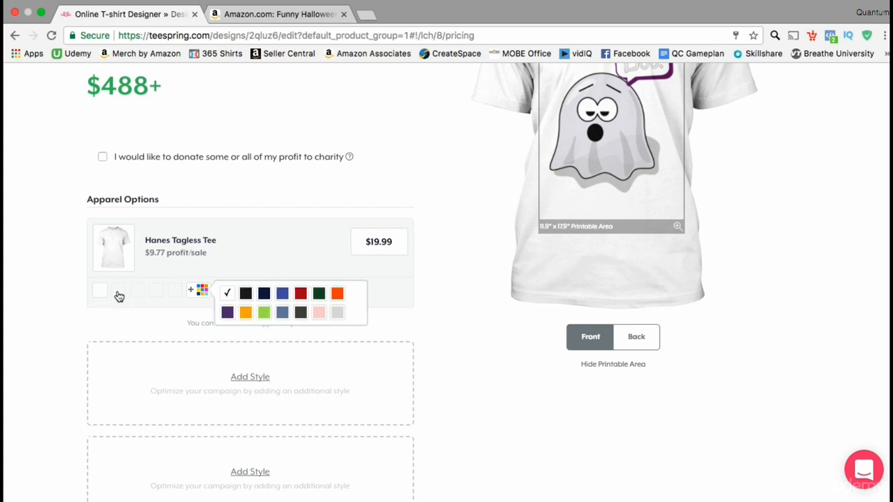
left_click(282, 293)
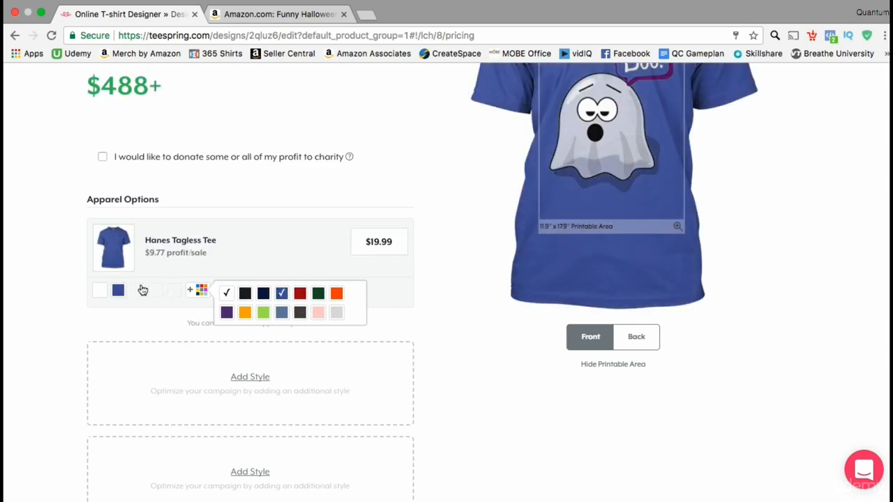
left_click(243, 312)
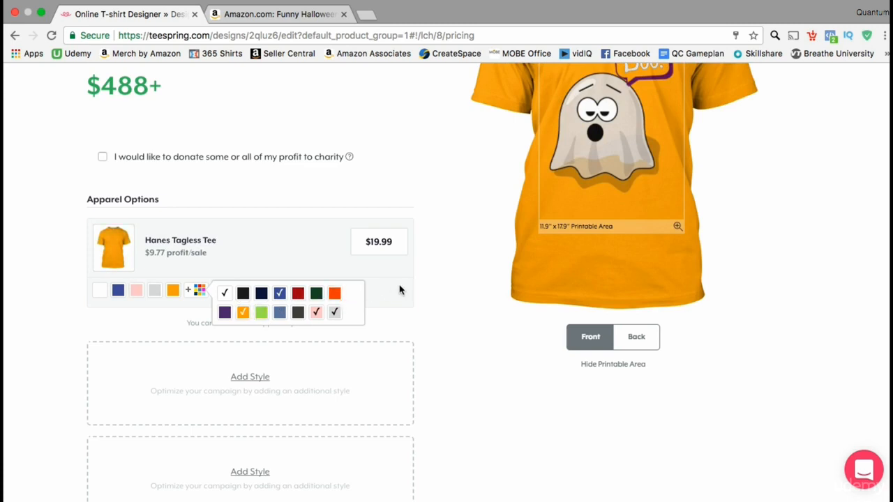
left_click(430, 283)
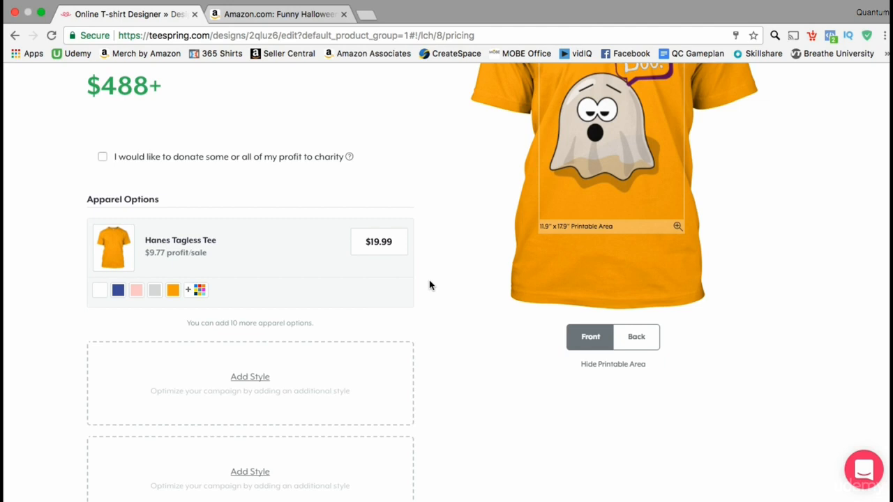
Add the Gildan 8oz Heavy Blend Hoodie from Hoodies & Sweatshirts as an additional apparel style.
scroll(429, 283, "down", 3)
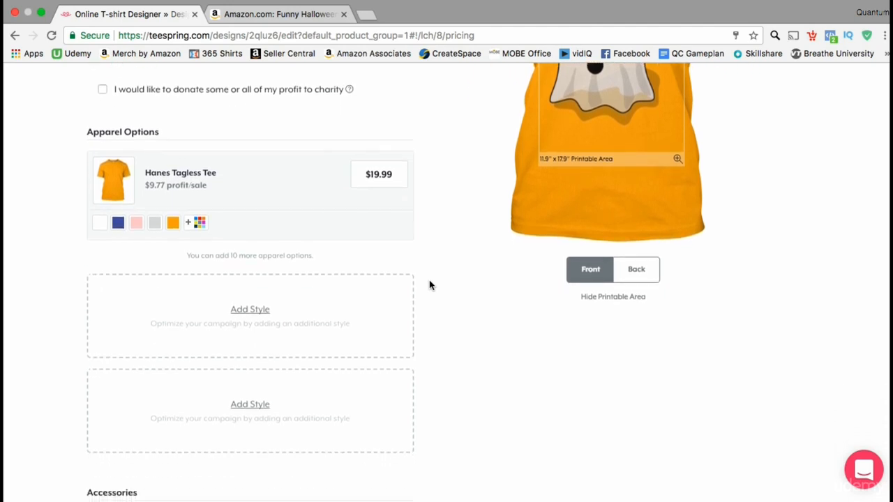
left_click(360, 318)
left_click(174, 321)
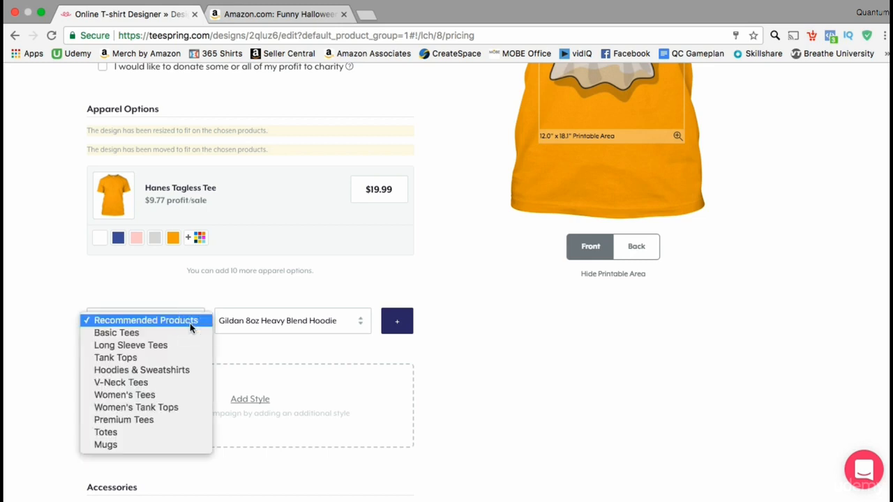
left_click(186, 369)
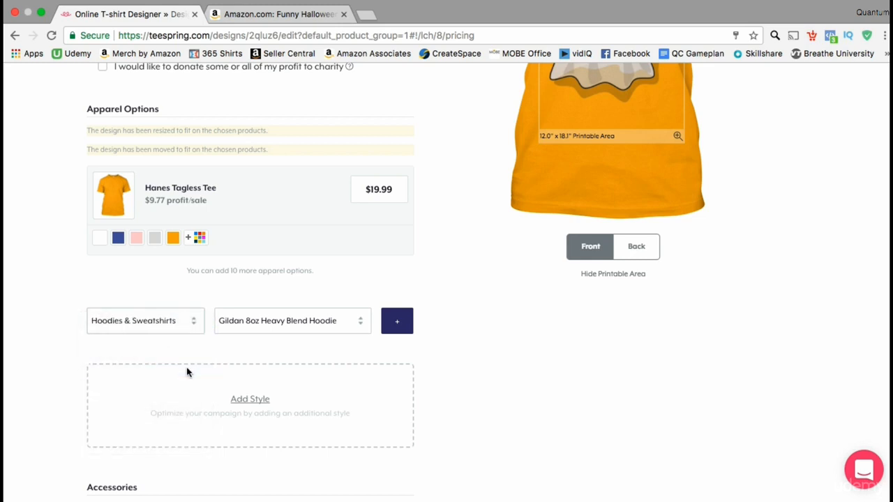
left_click(279, 333)
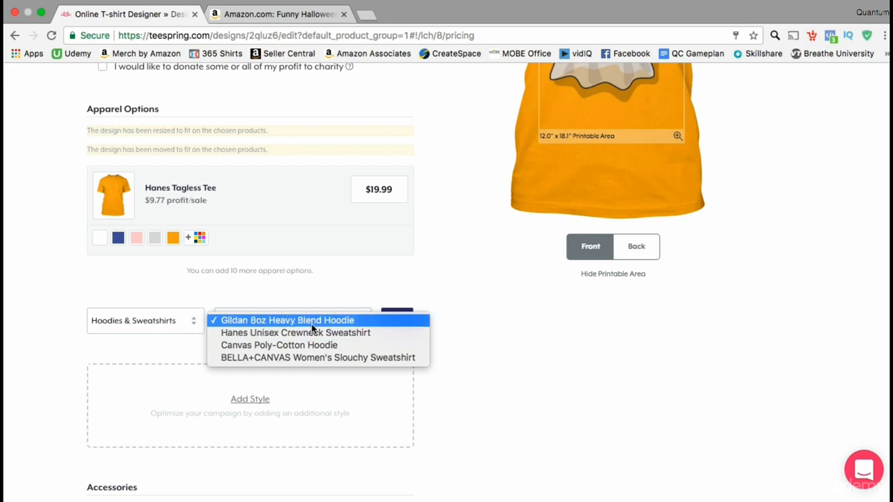
left_click(436, 288)
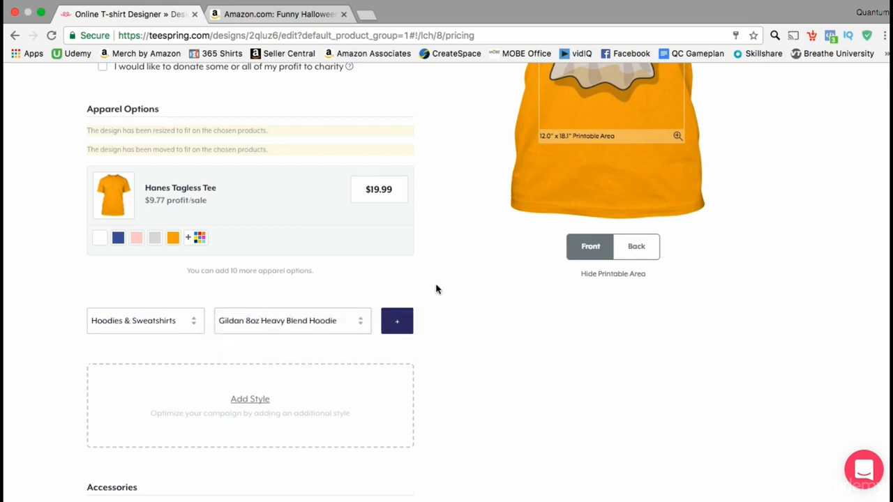
left_click(404, 321)
Check the design on the hoodie and continue to the campaign description stage.
scroll(495, 288, "up", 5)
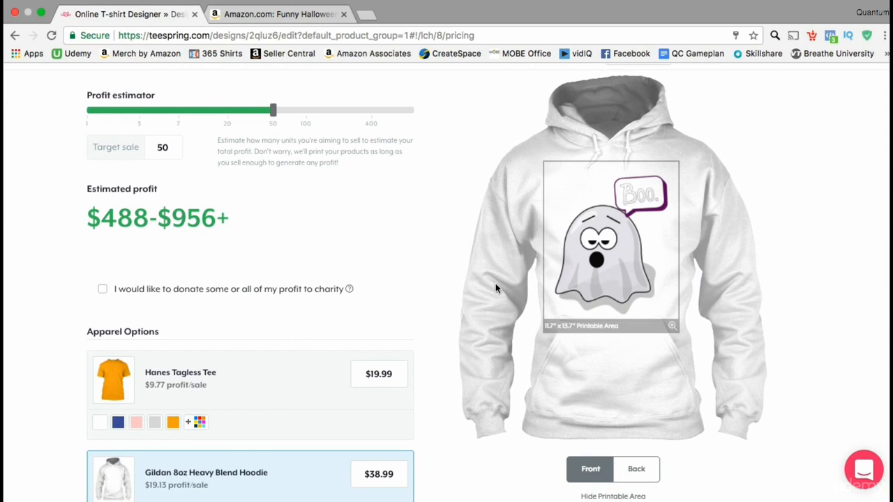
scroll(495, 284, "down", 5)
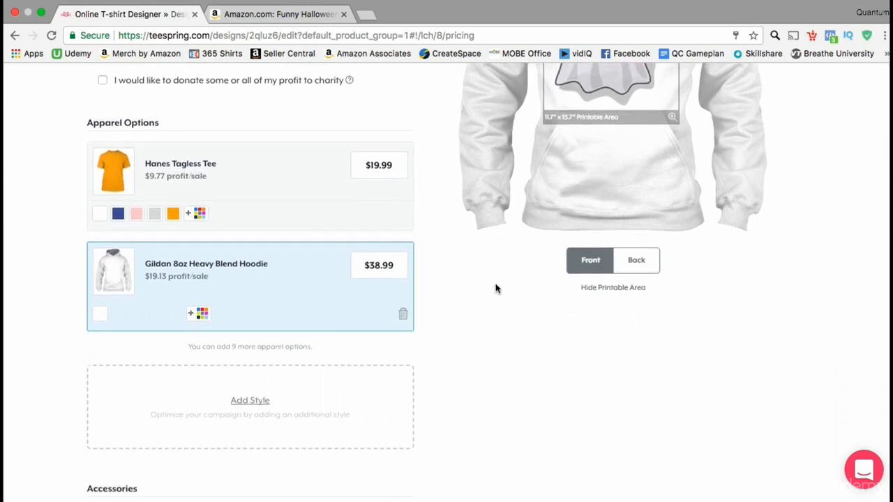
scroll(495, 288, "down", 3)
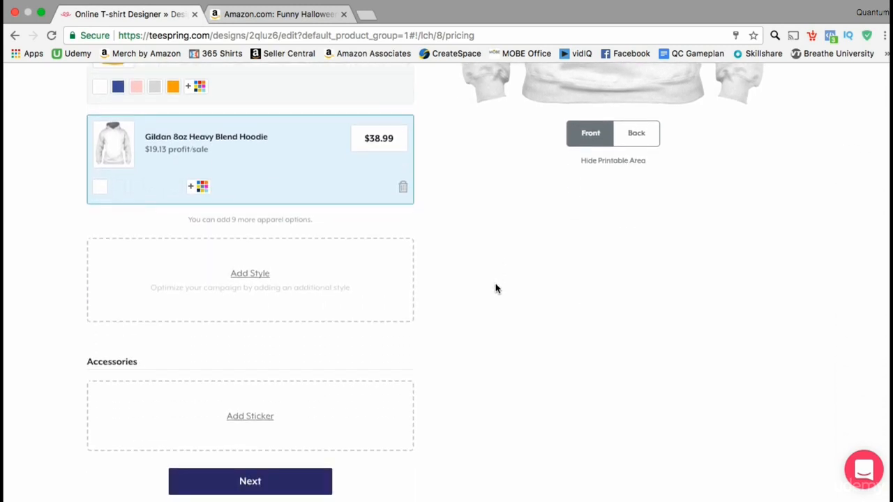
scroll(495, 288, "down", 2)
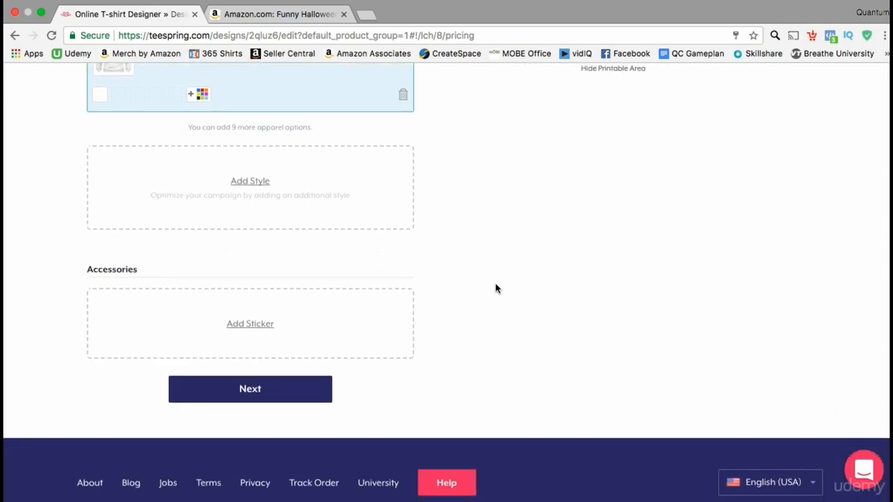
left_click(322, 397)
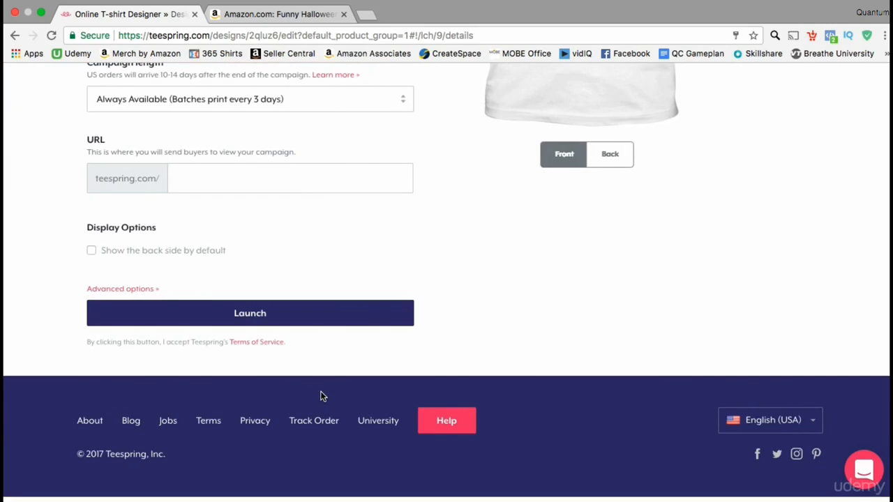
Title the campaign "Funny Halloween 'Bored Ghost Boo' Tee" and fill in a description promoting the ghost tee from Quantum T-Shirts for Halloween parties.
scroll(499, 261, "up", 8)
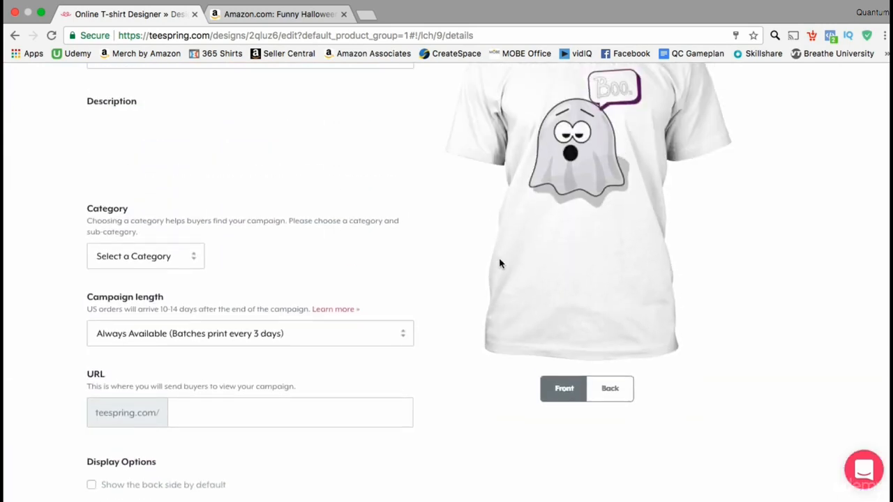
scroll(499, 263, "up", 3)
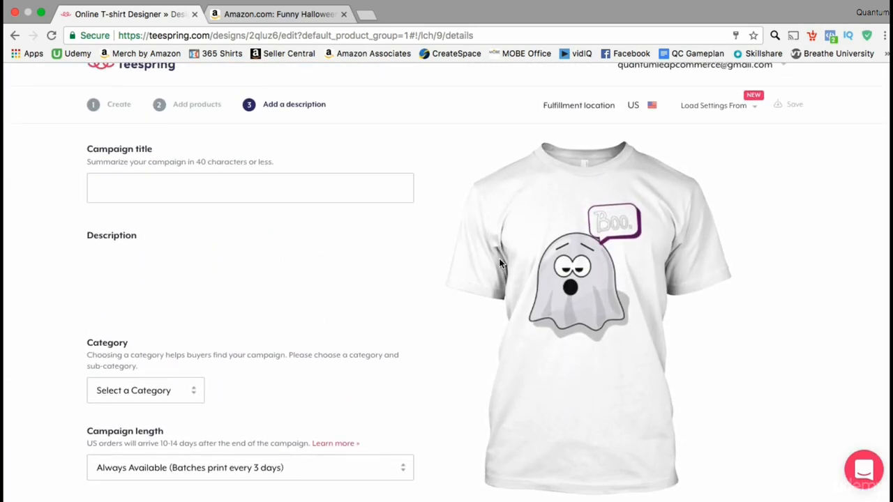
scroll(398, 272, "down", 7)
scroll(398, 272, "up", 8)
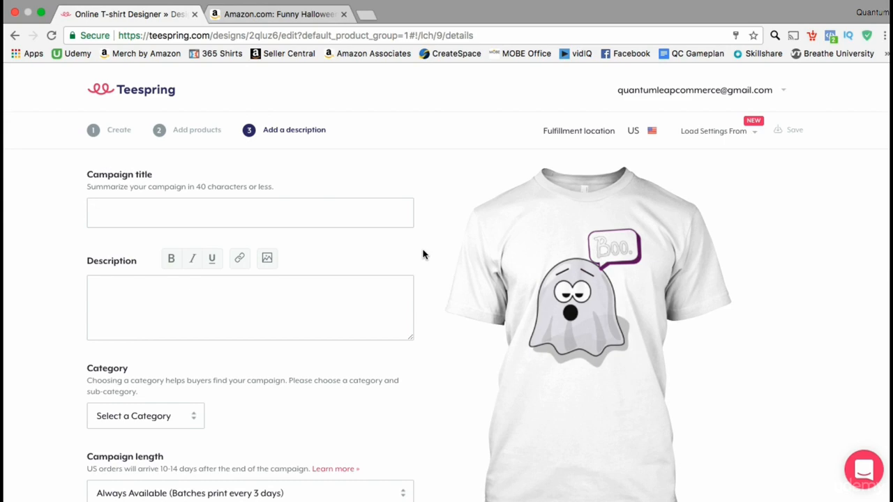
left_click(394, 215)
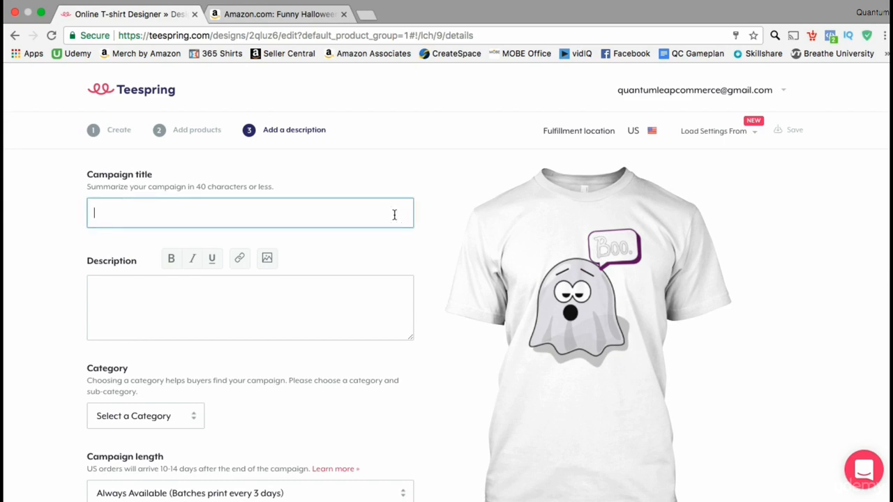
type("Fun")
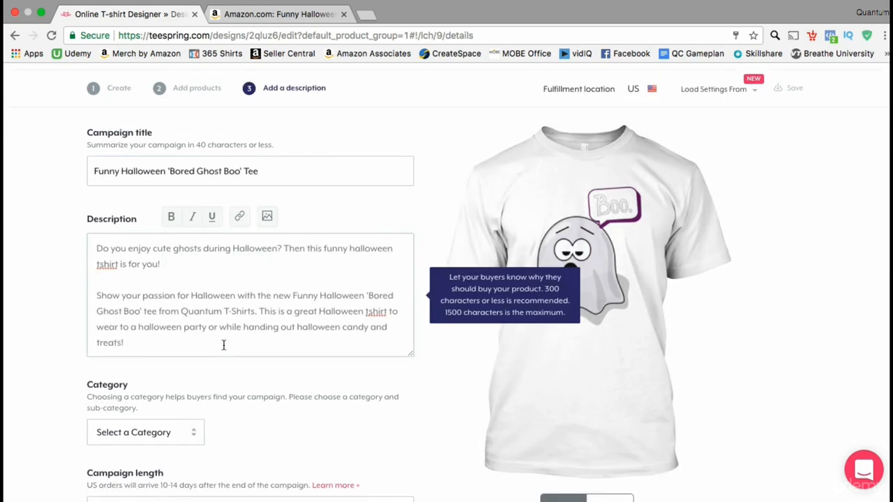
scroll(223, 344, "down", 3)
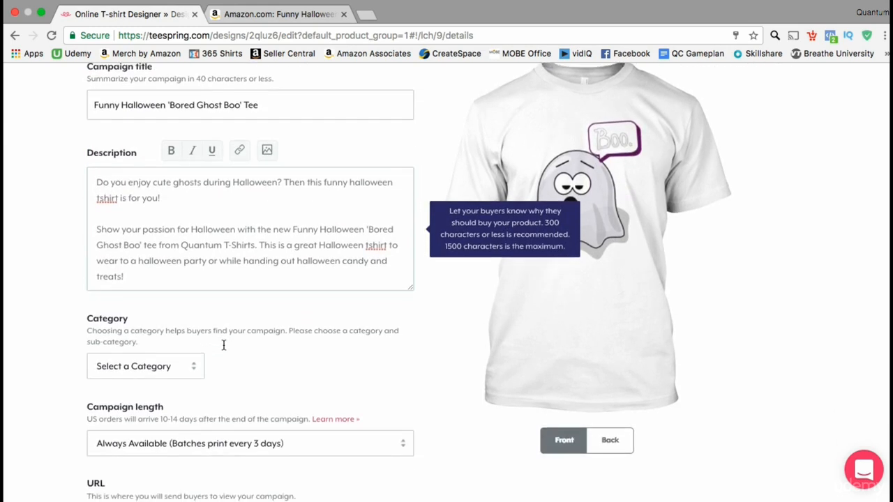
Set the campaign category to Apparel with the sub-category Funny.
scroll(223, 349, "down", 1)
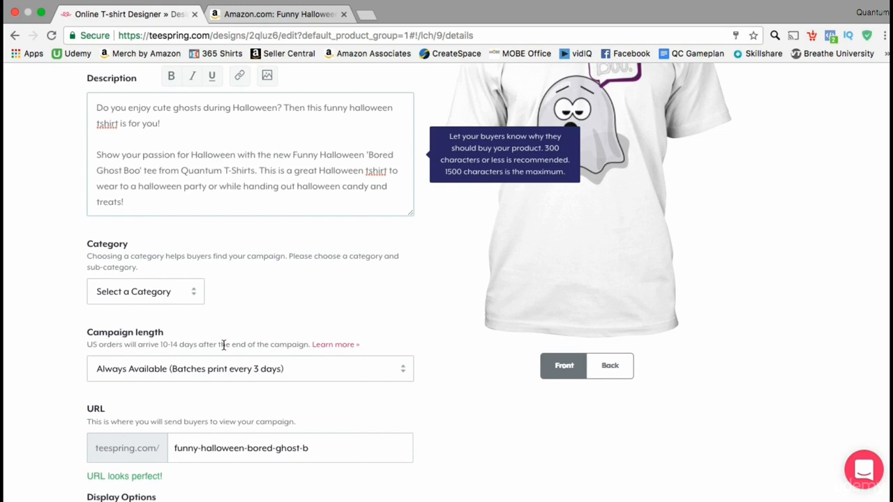
left_click(195, 298)
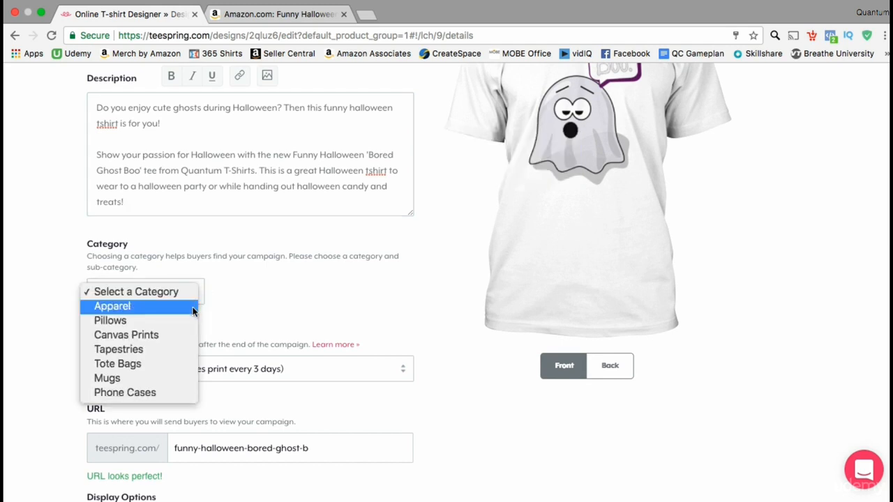
left_click(194, 311)
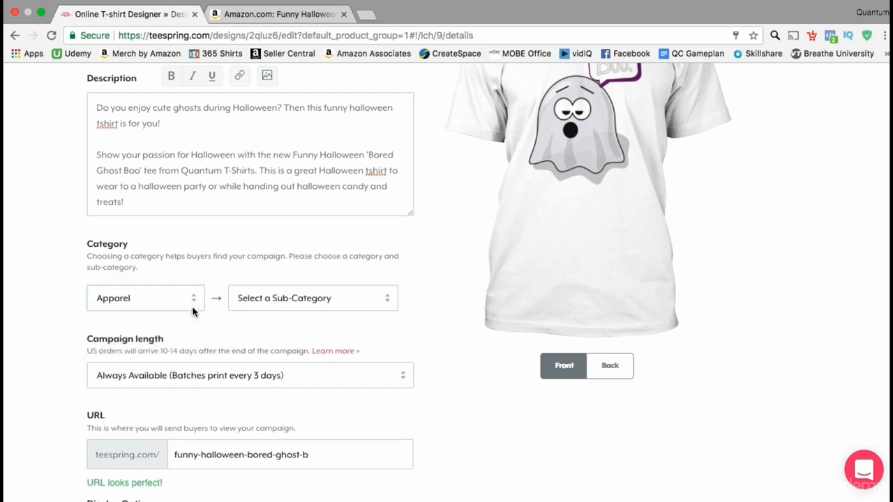
left_click(353, 309)
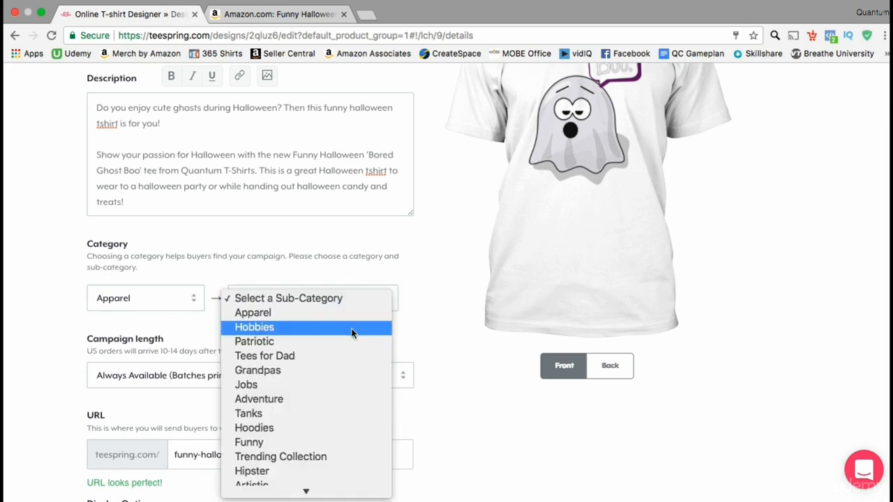
scroll(352, 334, "down", 2)
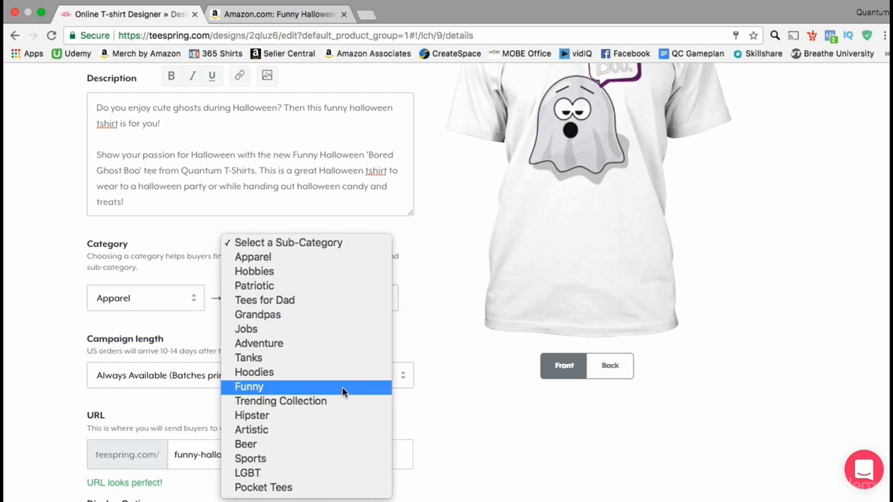
left_click(342, 389)
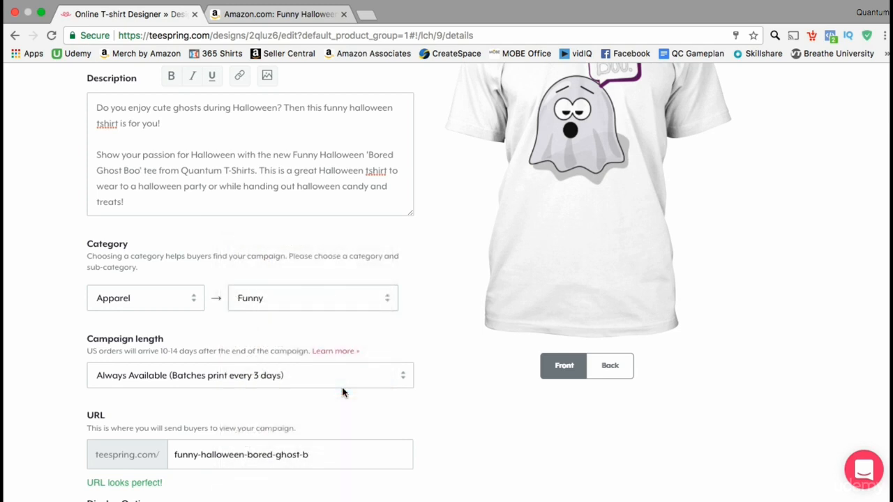
Review the campaign length choices and keep Always Available (Batches print every 3 days).
scroll(342, 392, "down", 3)
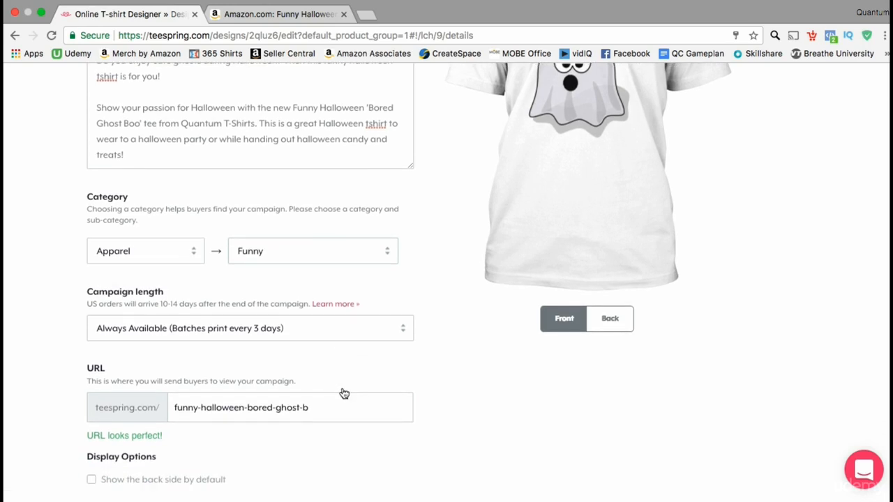
scroll(342, 392, "down", 1)
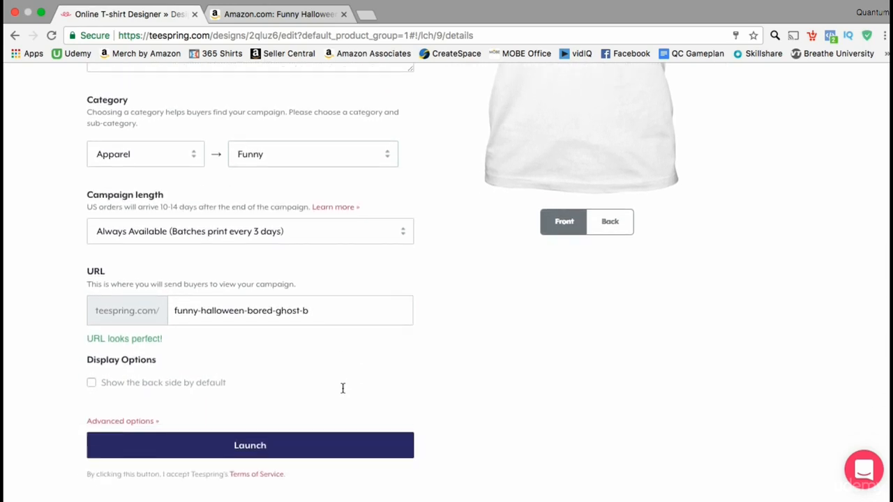
left_click(400, 236)
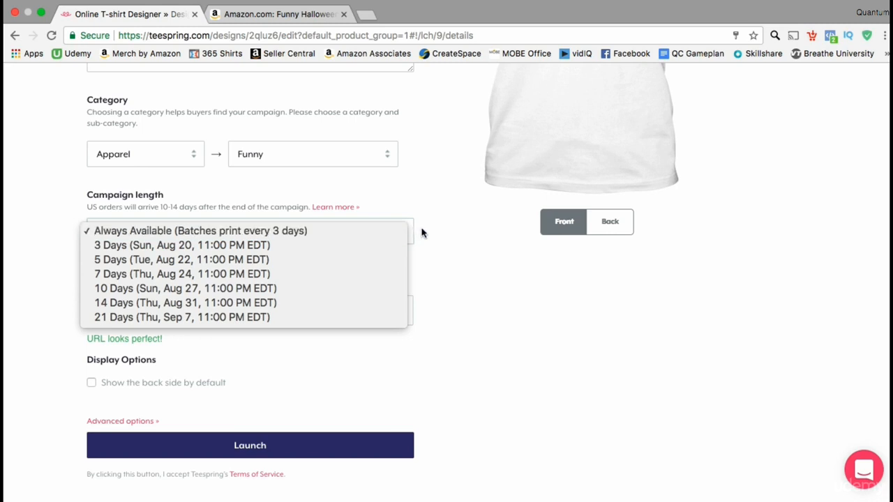
left_click(422, 232)
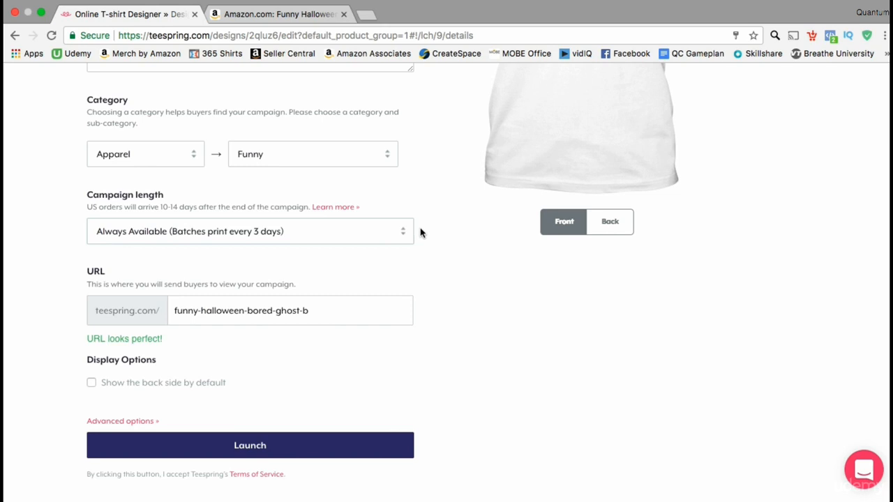
Shorten the campaign URL ending to funny-halloween-bored-ghost.
left_click(311, 311)
key("BackSpace")
key("BackSpace")
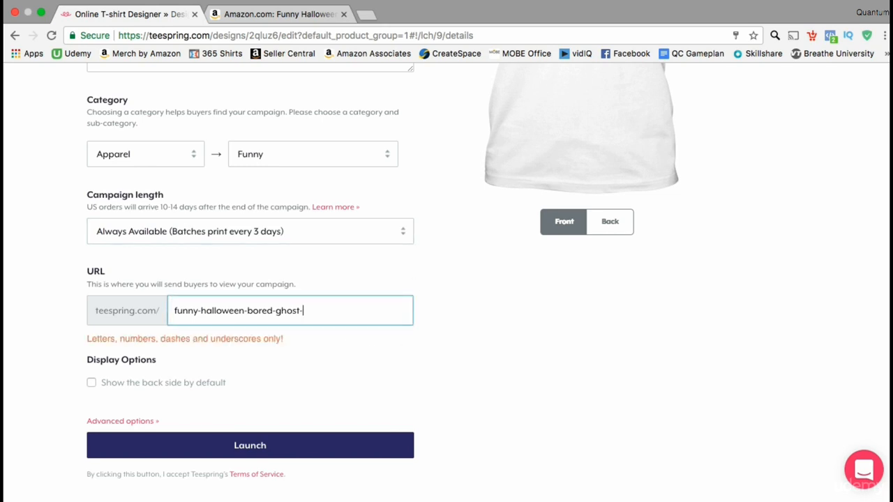
Try showing the back side by default, turn that option off again and launch the campaign.
left_click(391, 355)
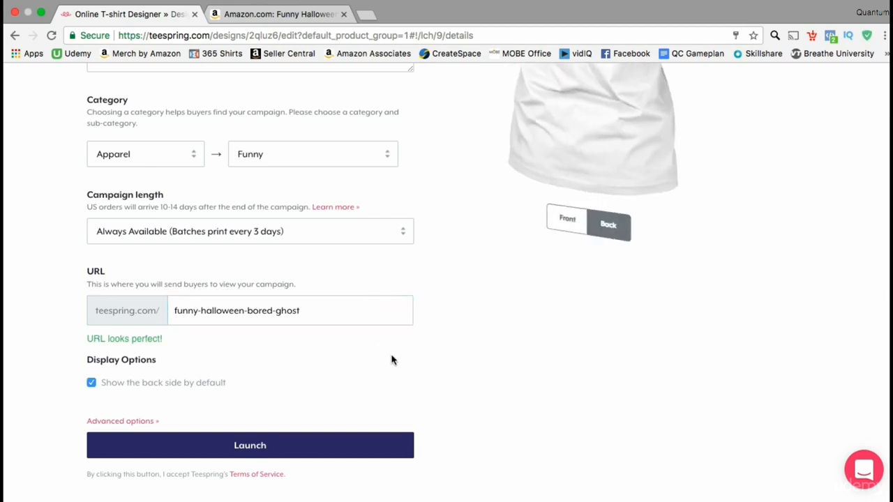
left_click(390, 358)
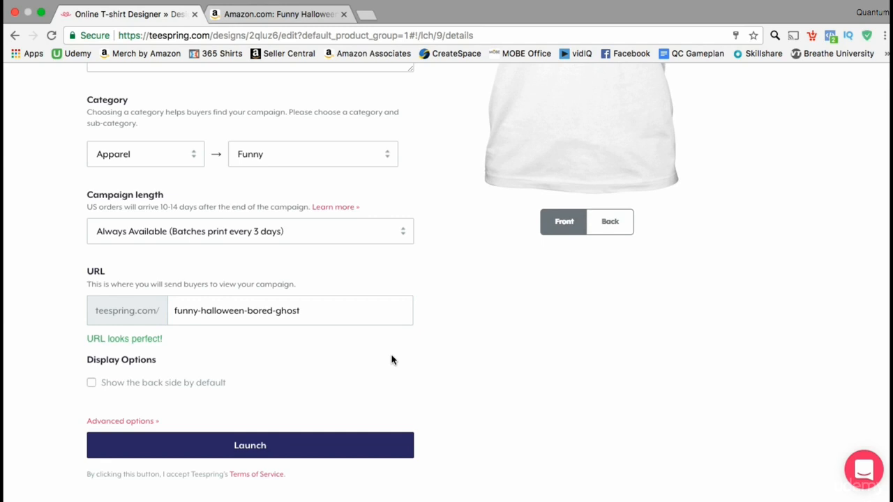
scroll(391, 359, "down", 1)
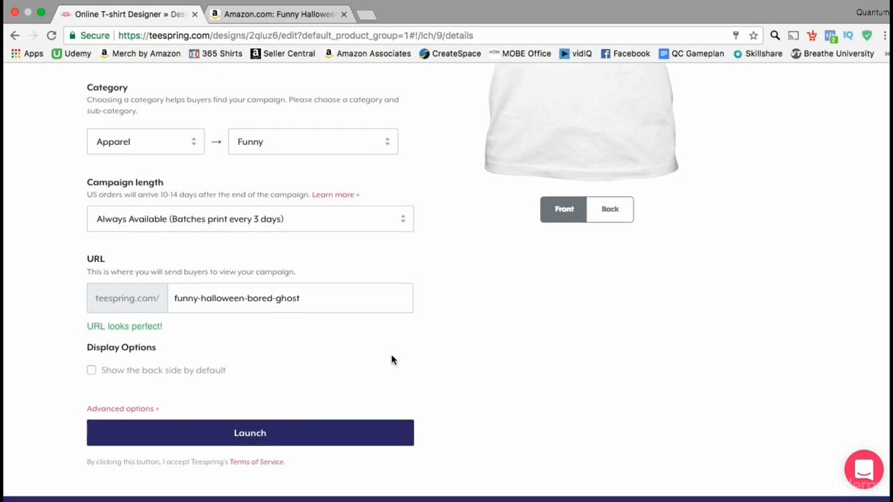
left_click(381, 433)
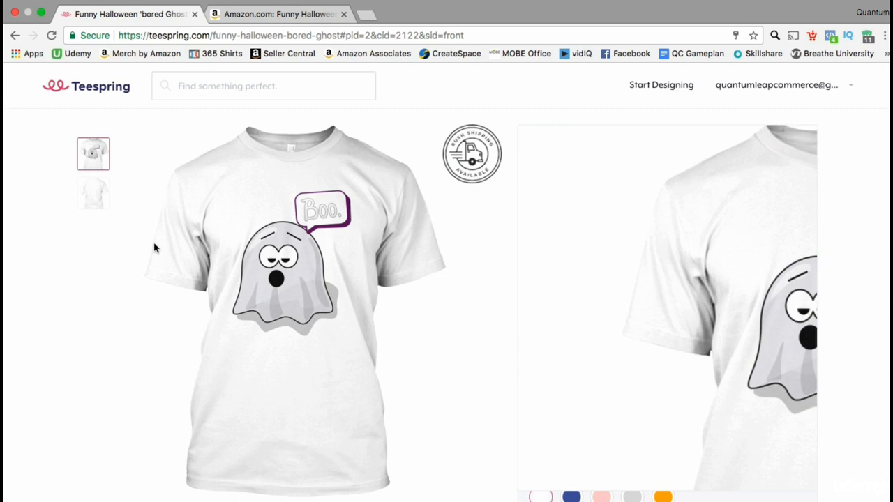
View the back and front of the tee on the live campaign page and review its description, colors and countdown.
left_click(94, 198)
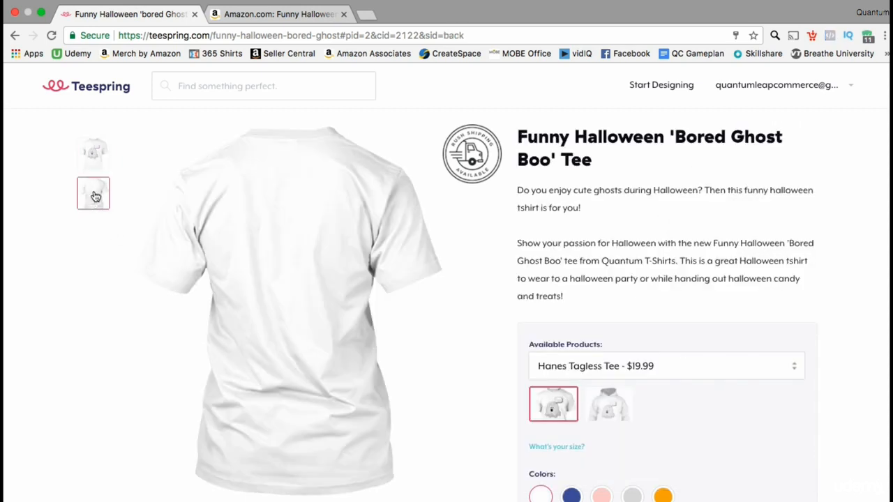
left_click(98, 169)
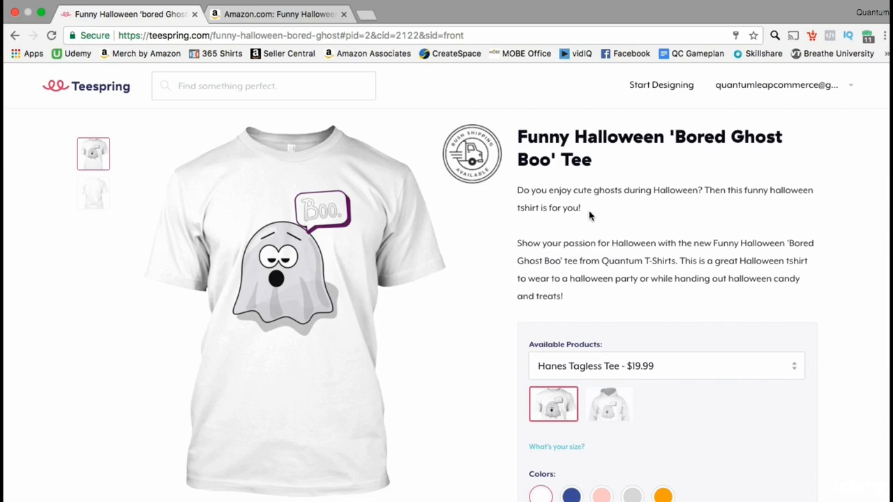
scroll(590, 219, "down", 3)
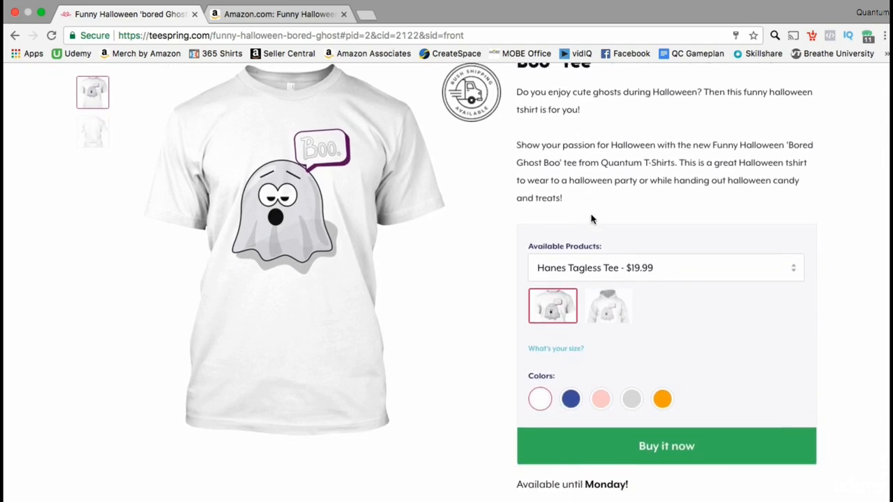
scroll(591, 219, "down", 1)
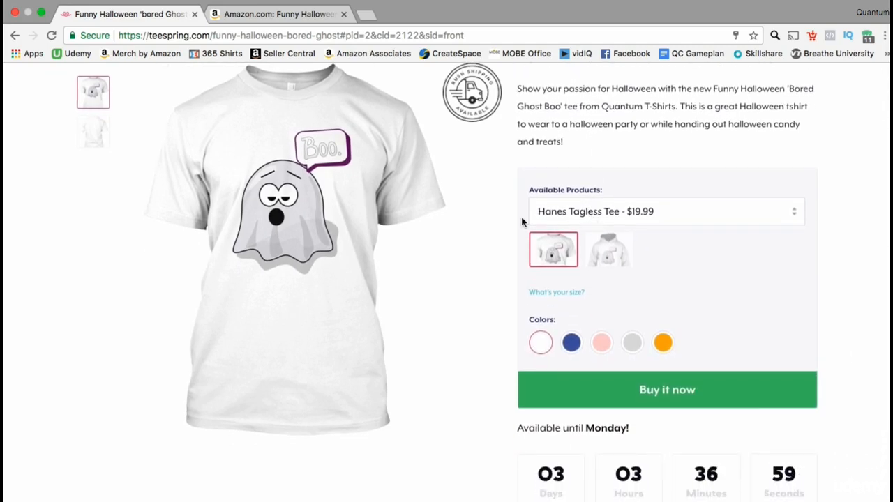
scroll(523, 221, "down", 2)
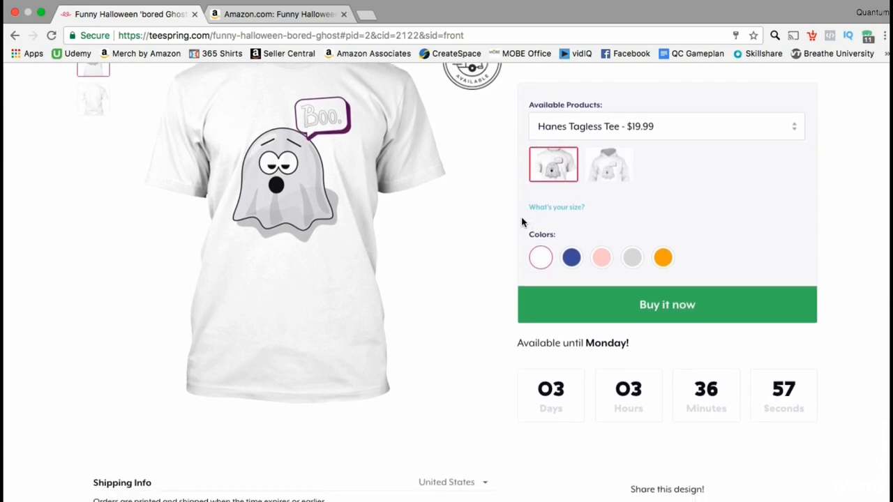
Display the Gildan 8oz Heavy Blend Hoodie on the campaign page and review the shipping info, return policy and campaign ID.
left_click(798, 133)
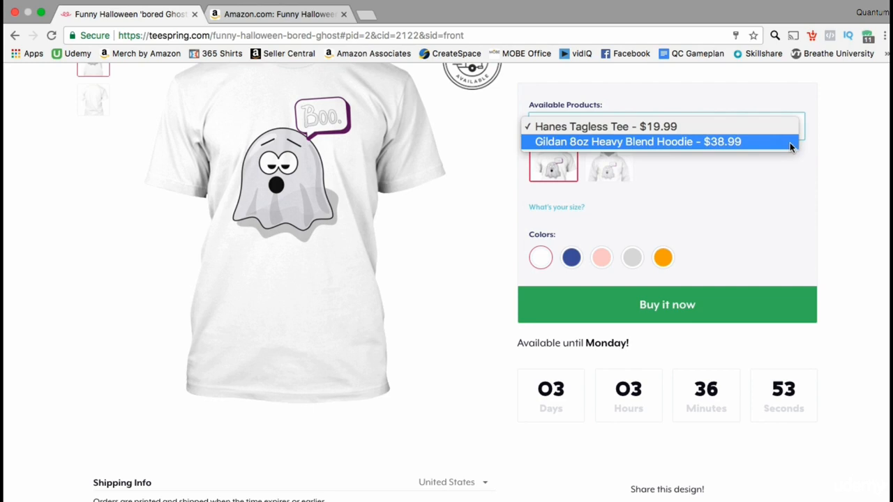
left_click(789, 144)
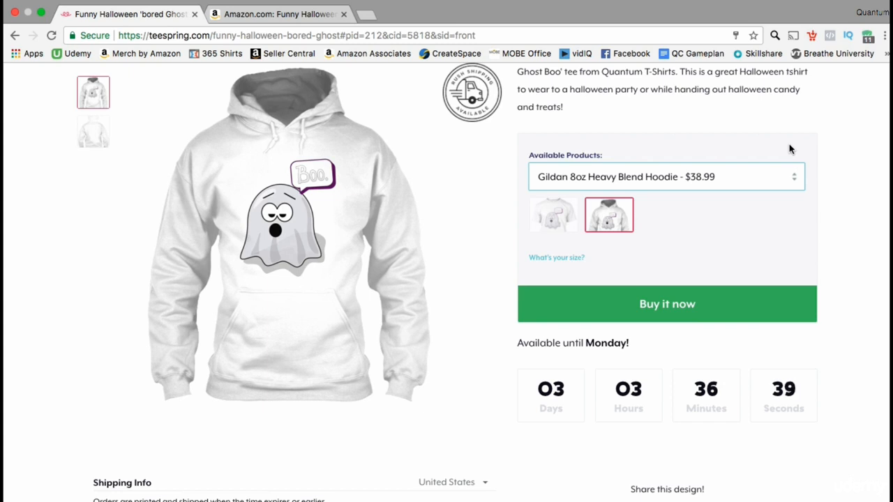
scroll(845, 157, "down", 5)
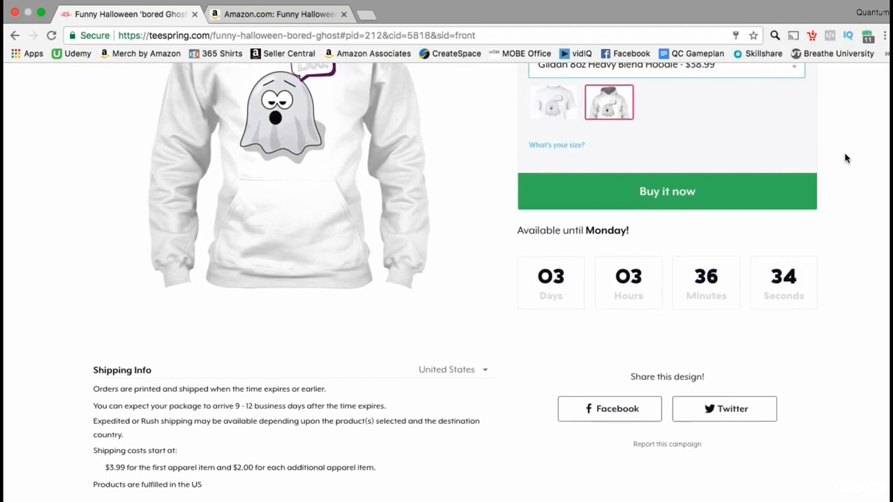
scroll(845, 158, "down", 4)
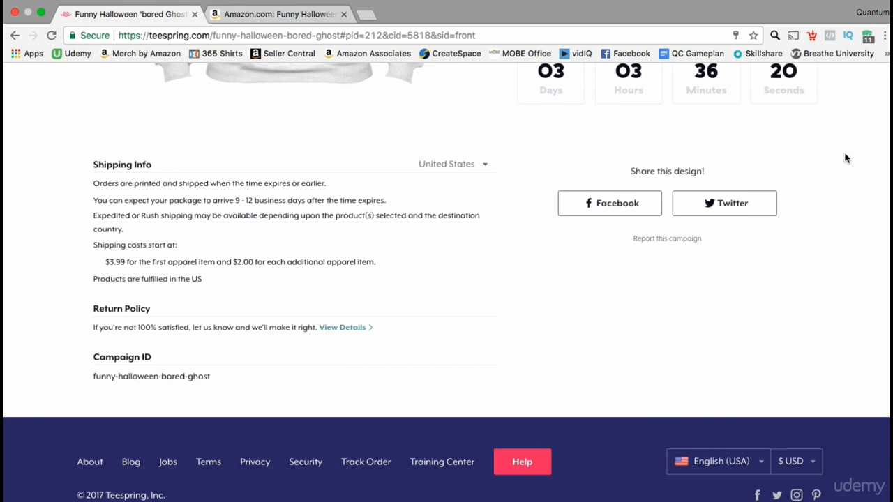
scroll(844, 158, "up", 6)
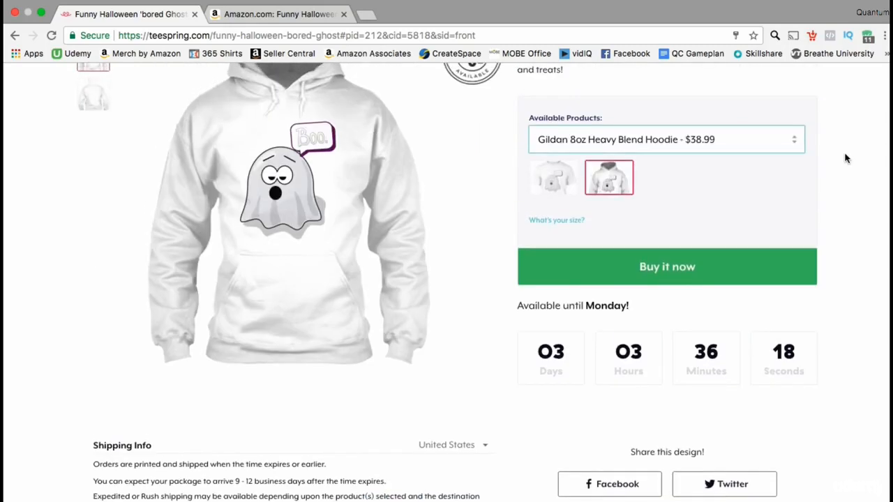
scroll(845, 159, "down", 2)
scroll(845, 159, "up", 1)
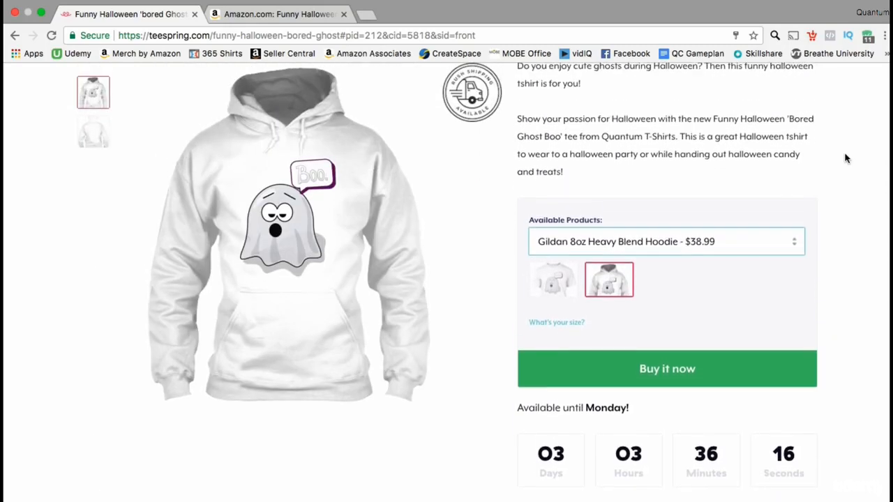